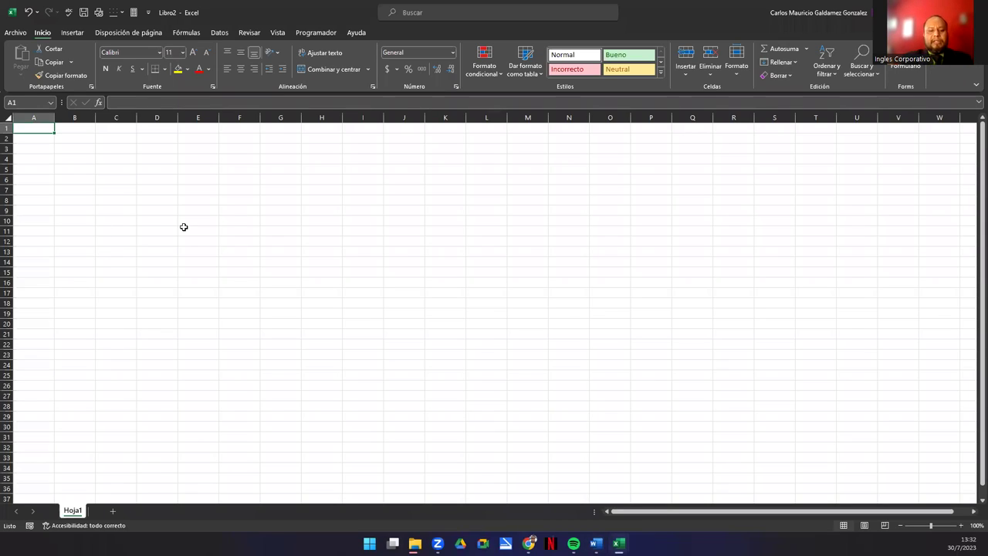
# Step: Clear all the old cylinder code from Módulo1 in the VBA editor
pyautogui.hotkey('alt', 'F11')
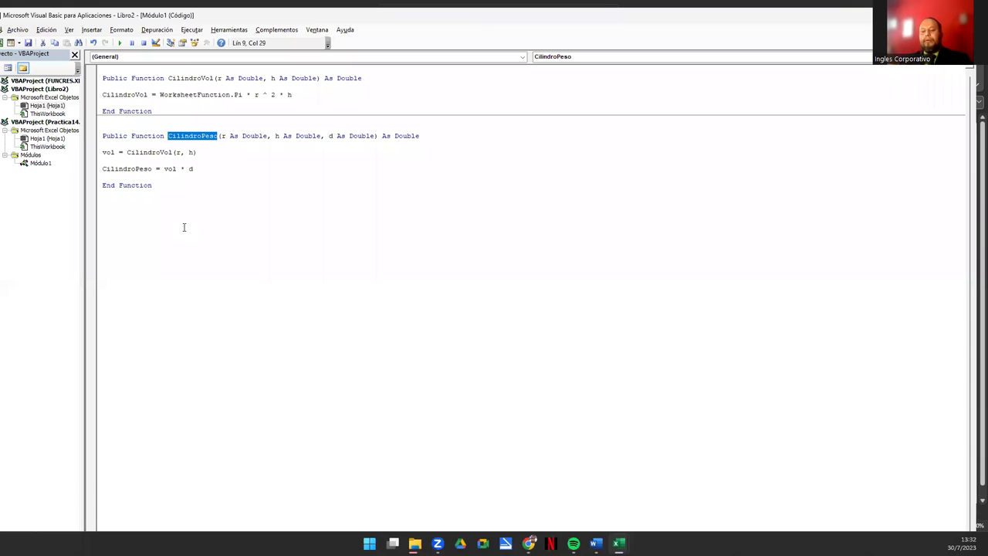
pyautogui.hotkey('ctrl', 'a')
pyautogui.press('Delete')
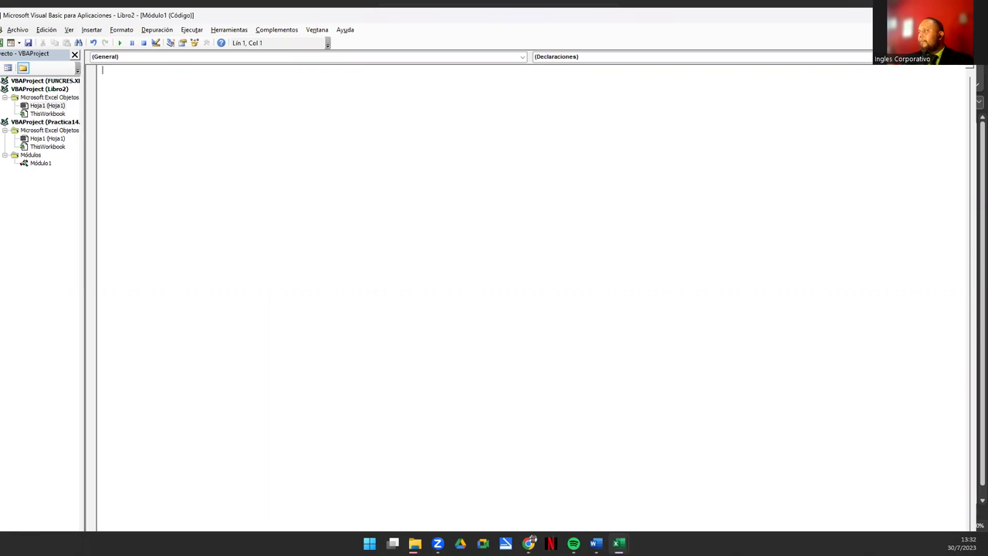
# Step: Close Practica14 without saving and maximize the blank Libro2 window
pyautogui.hotkey('alt', 'F11')
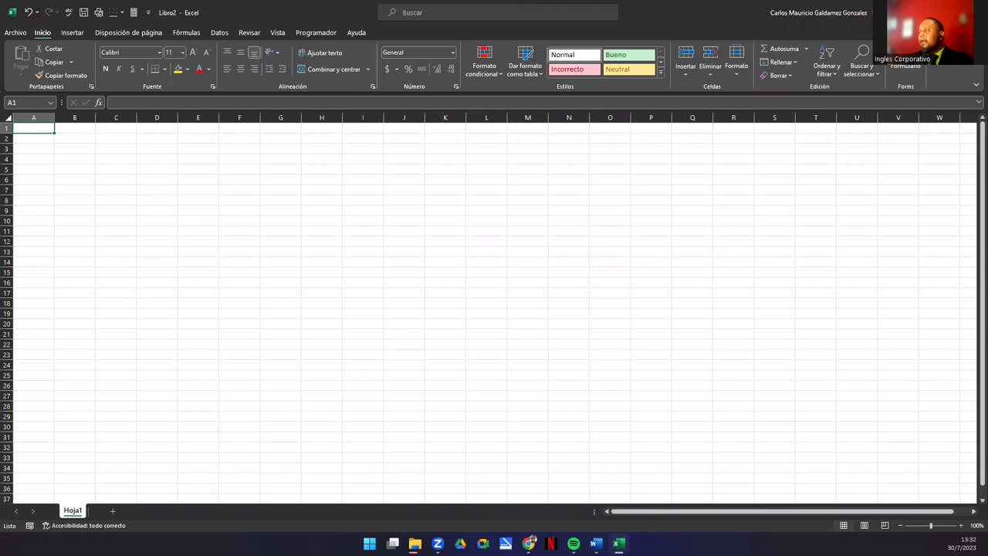
pyautogui.press('super+Down')
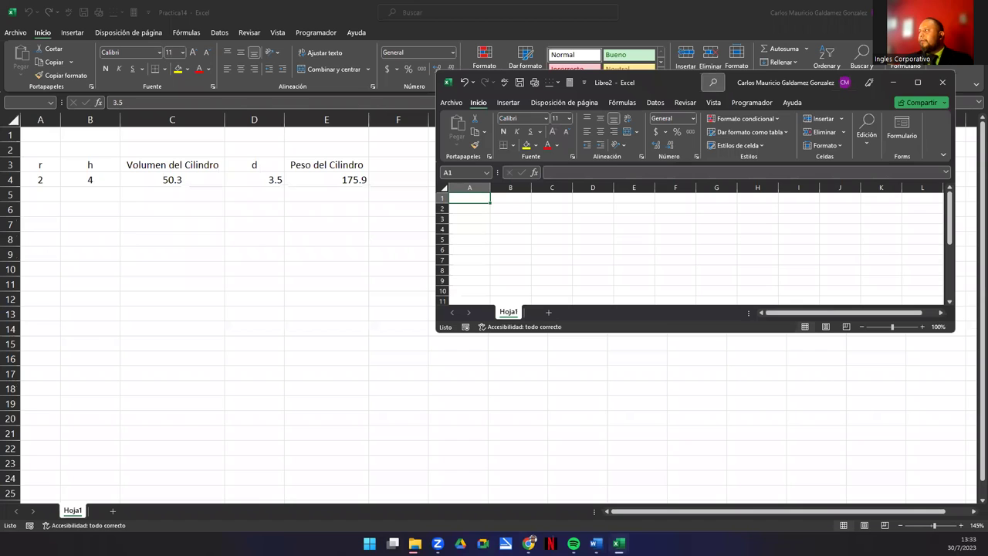
pyautogui.hotkey('alt', 'F4')
pyautogui.hotkey('alt', 'F4')
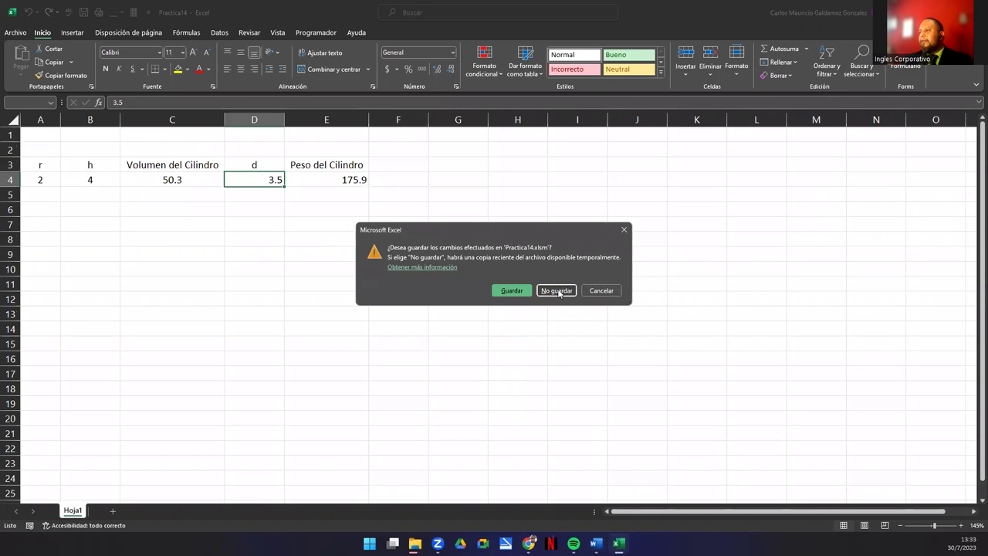
pyautogui.click(559, 292)
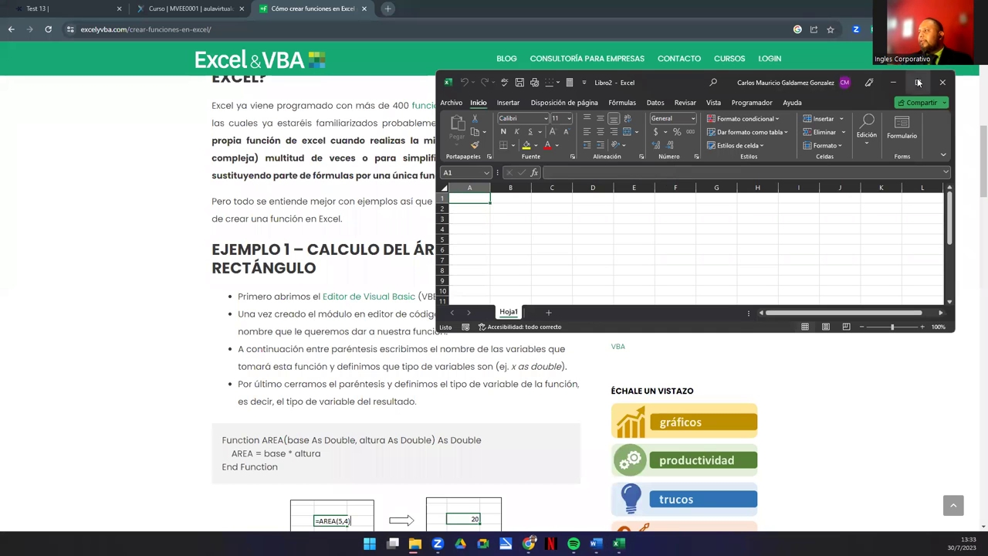
pyautogui.click(917, 83)
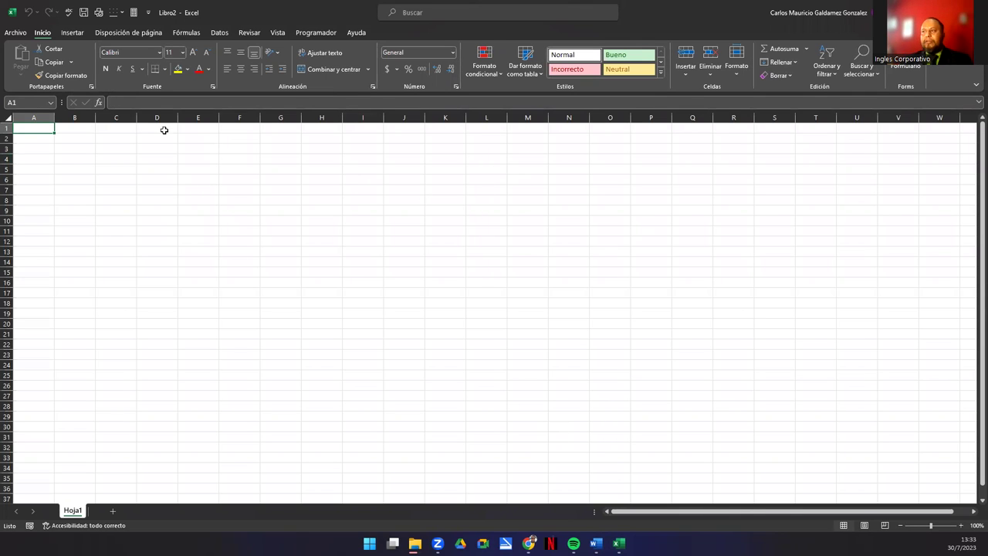
# Step: Open the code window for Libro2's Hoja1 in the VBA editor
pyautogui.click(233, 163)
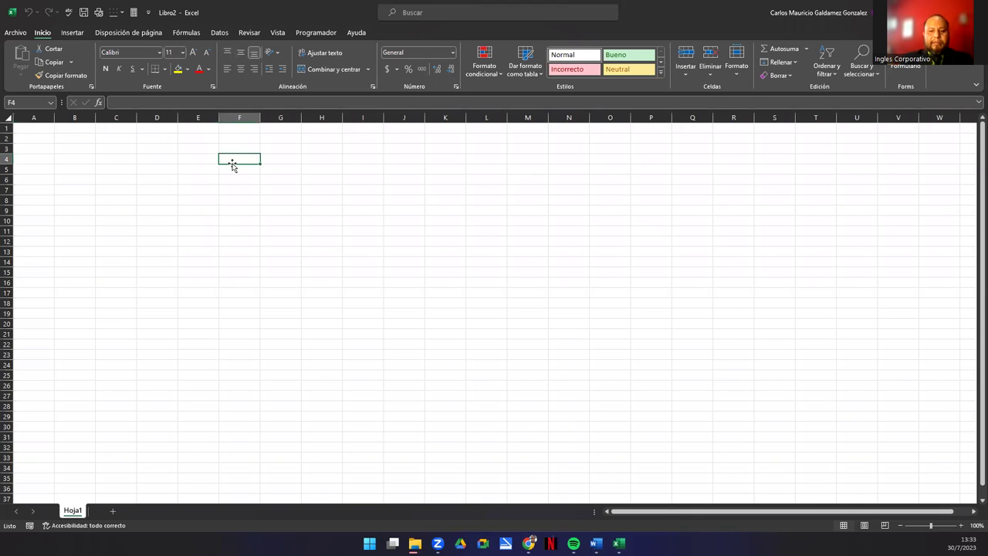
pyautogui.hotkey('alt', 'F11')
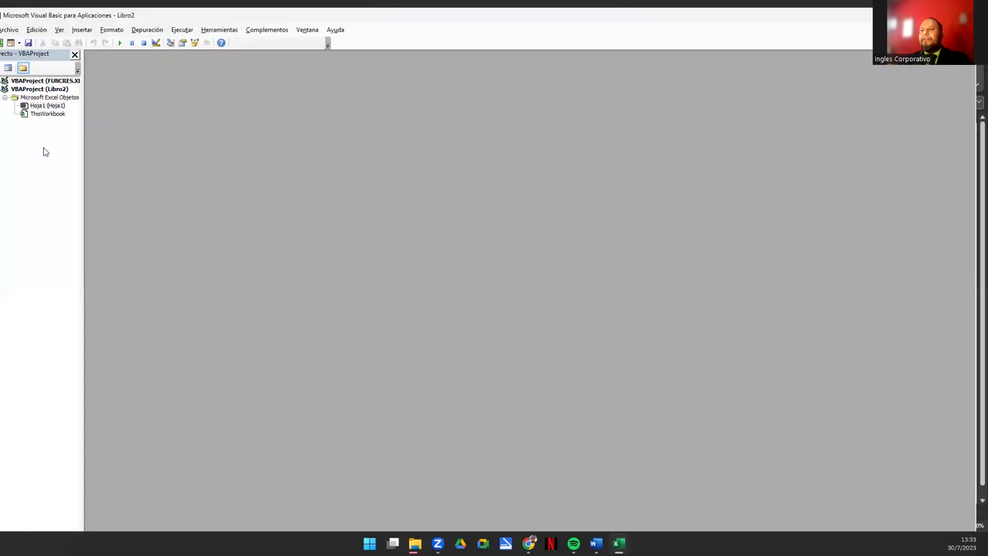
pyautogui.doubleClick(41, 106)
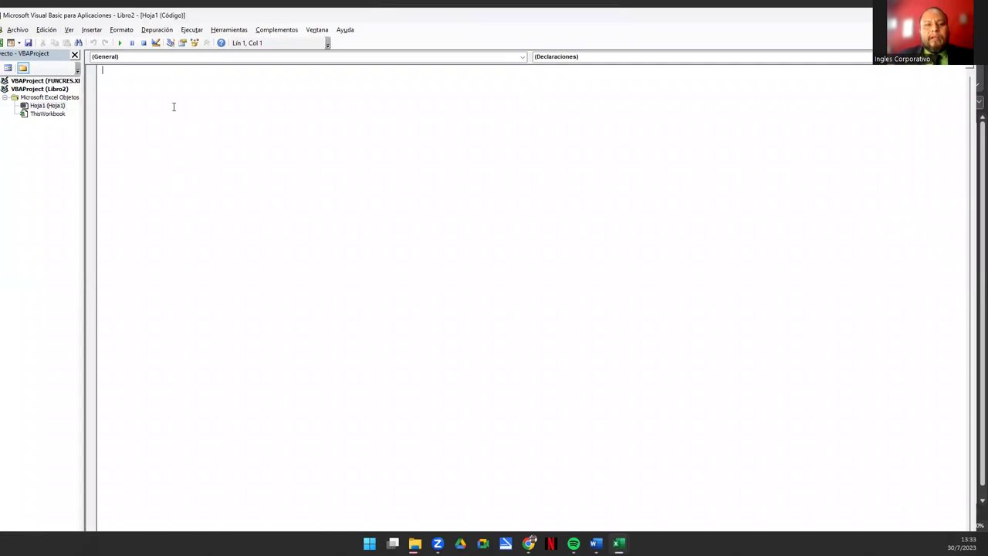
# Step: Write the Sub Main() header and begin the next line with temp = Apl
pyautogui.write('s')
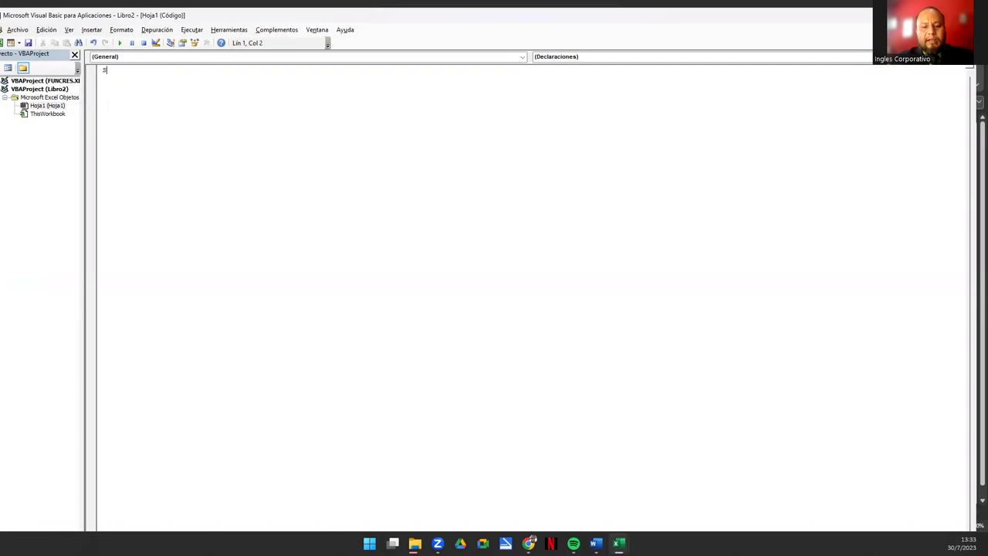
pyautogui.write('Main()')
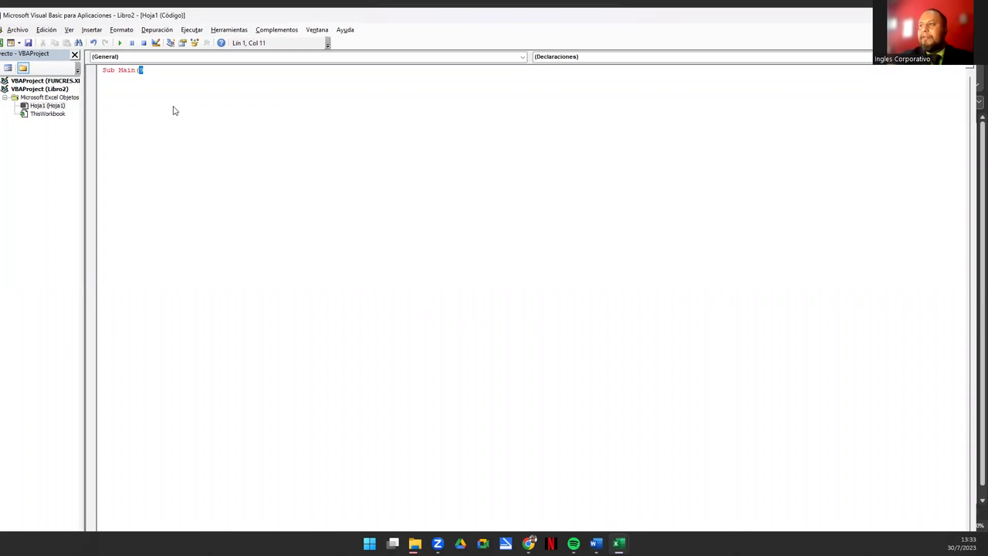
pyautogui.press('Return')
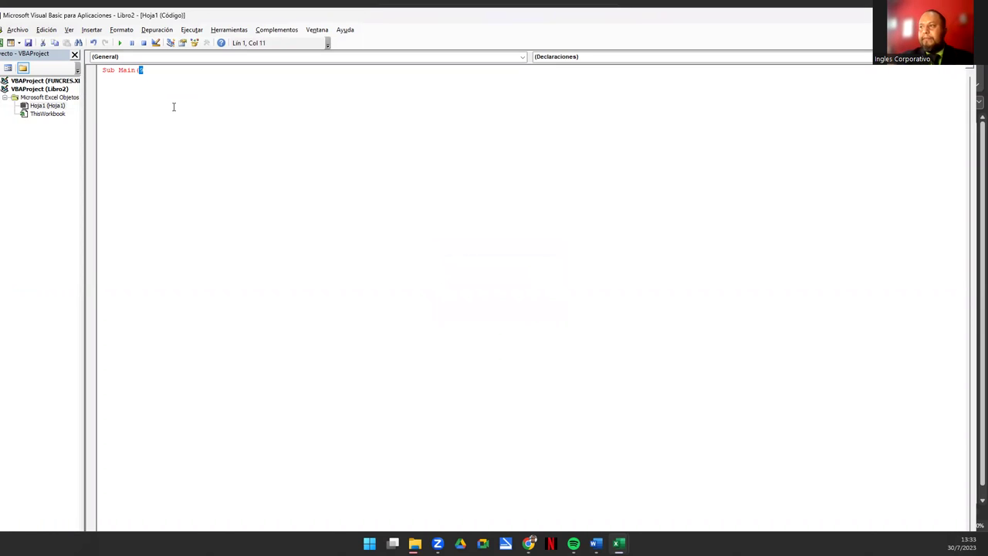
pyautogui.press('Return')
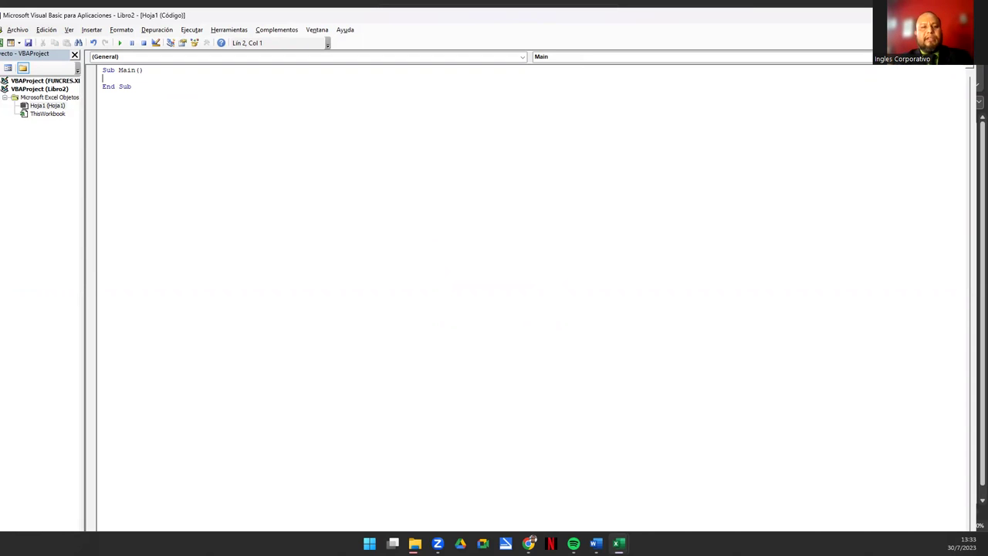
pyautogui.write('temp')
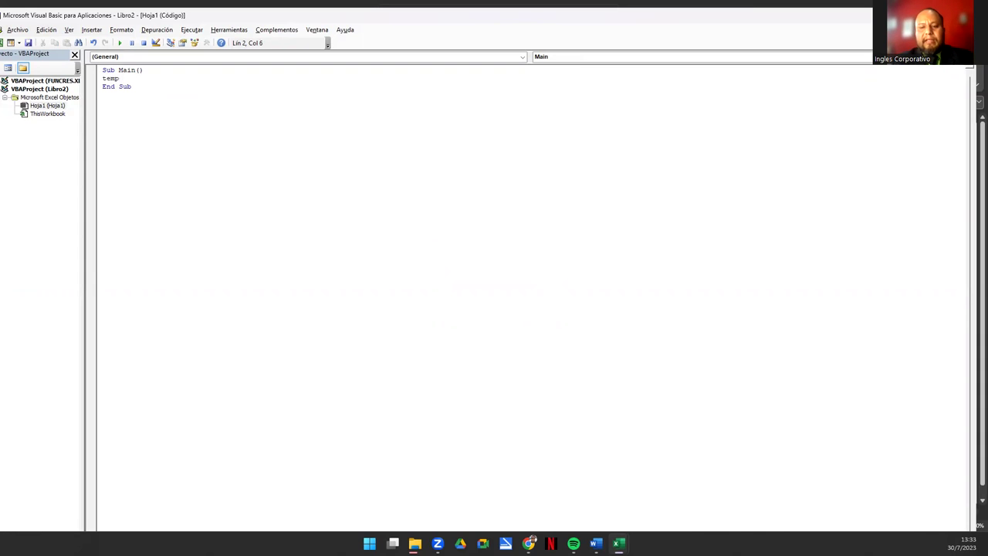
pyautogui.write(' = Apl')
# Step: Complete the line as temp = Application.InputBox(Prompt:="Por favor ingrese la temperatura en Grados °F.", Type:=1)
pyautogui.press('BackSpace')
pyautogui.press('BackSpace')
pyautogui.write('p')
pyautogui.write('caci')
pyautogui.write('on')
pyautogui.press('BackSpace')
pyautogui.press('BackSpace')
pyautogui.write('tion.Inp')
pyautogui.press('Tab')
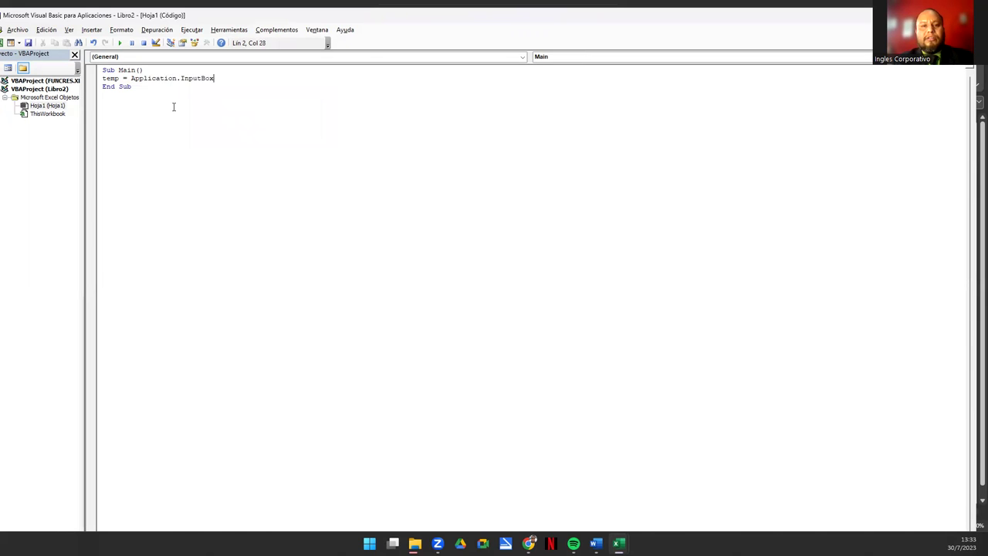
pyautogui.write('(')
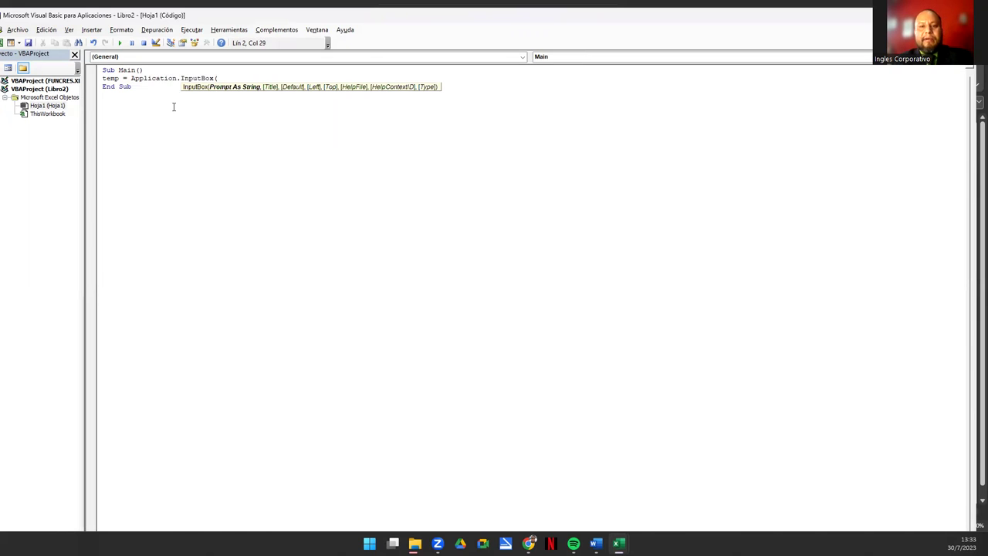
pyautogui.write('Pront')
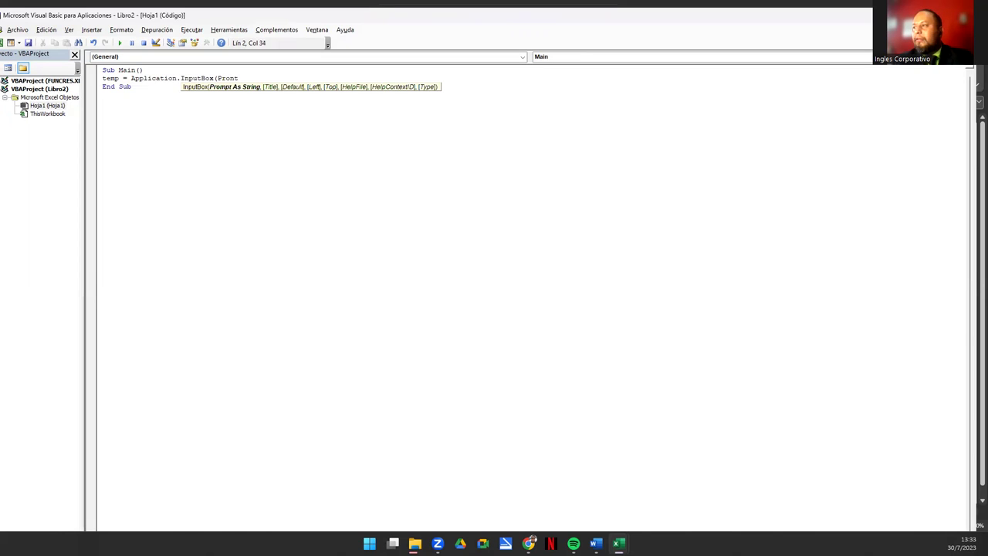
pyautogui.press('BackSpace')
pyautogui.press('BackSpace')
pyautogui.write('mpt:=')
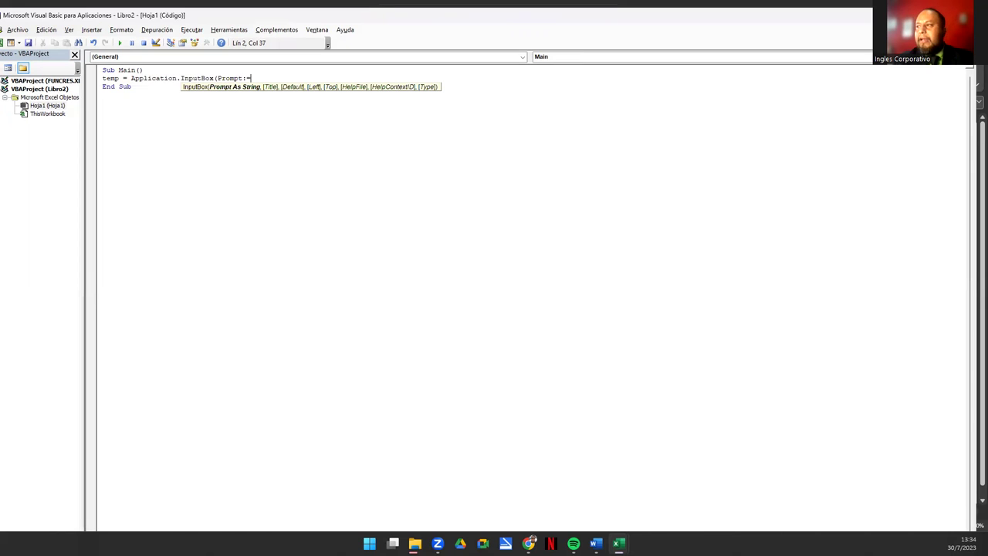
pyautogui.write('"Por favor ingrese la temperatur')
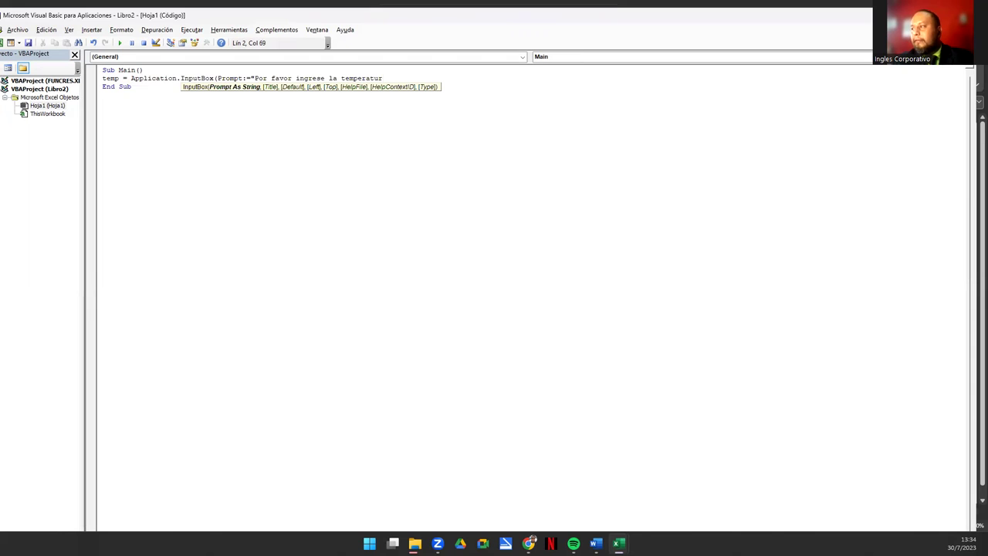
pyautogui.write('a en Grados ')
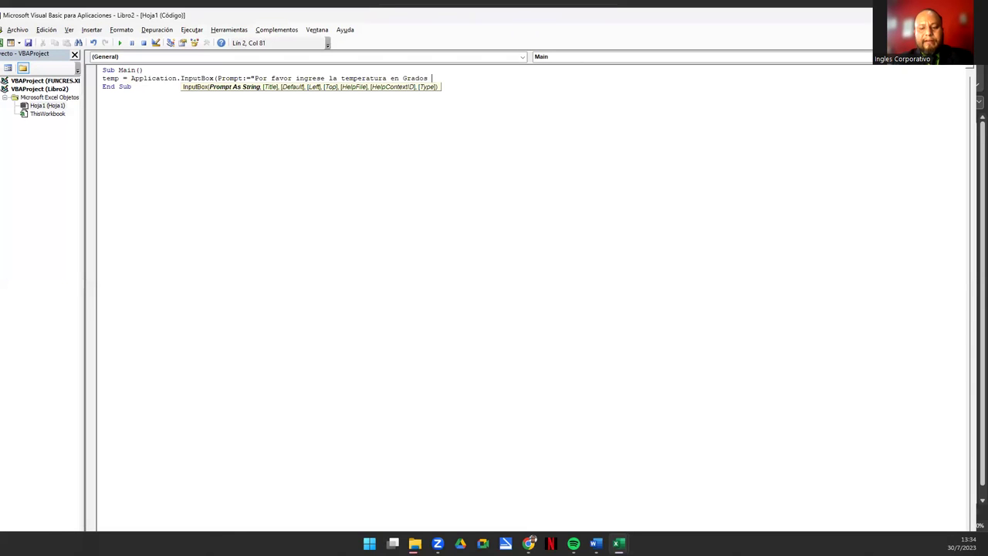
pyautogui.write('-')
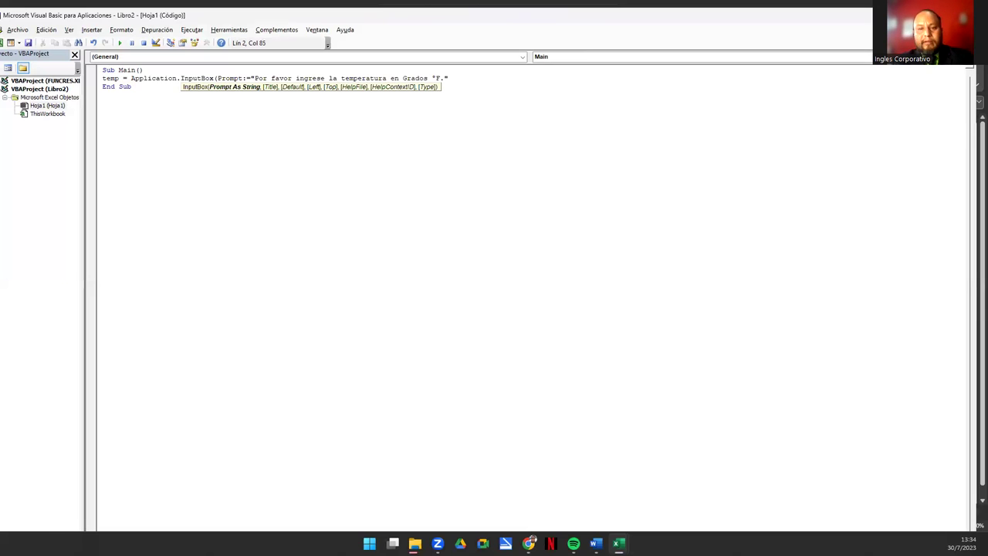
pyautogui.write(',Type')
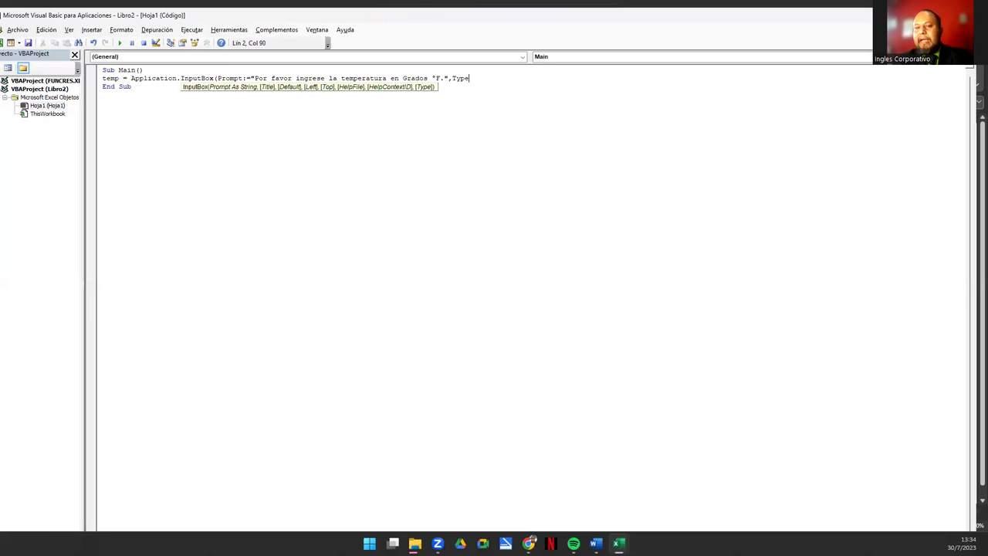
pyautogui.write('=')
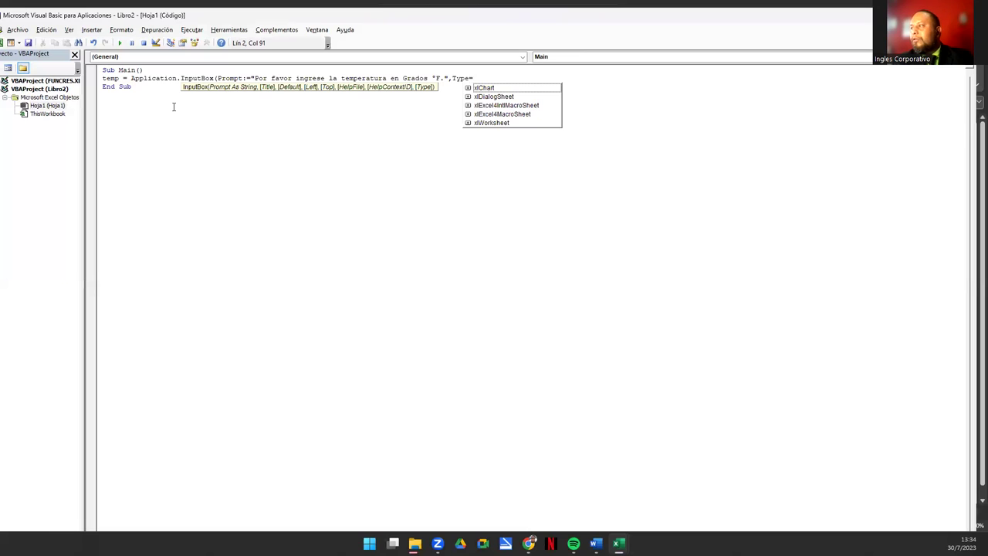
pyautogui.press('Escape')
pyautogui.write(':=')
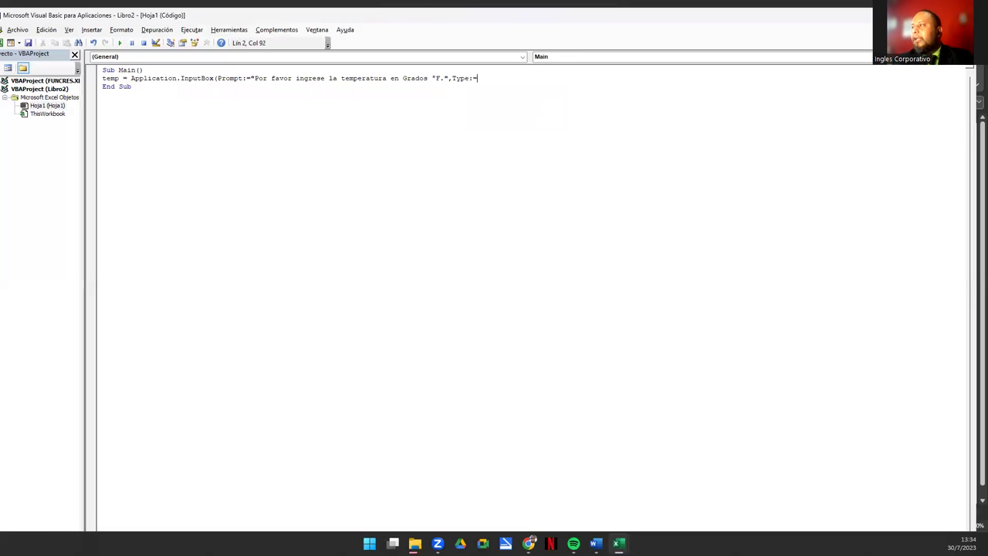
pyautogui.write('1)')
pyautogui.press('Return')
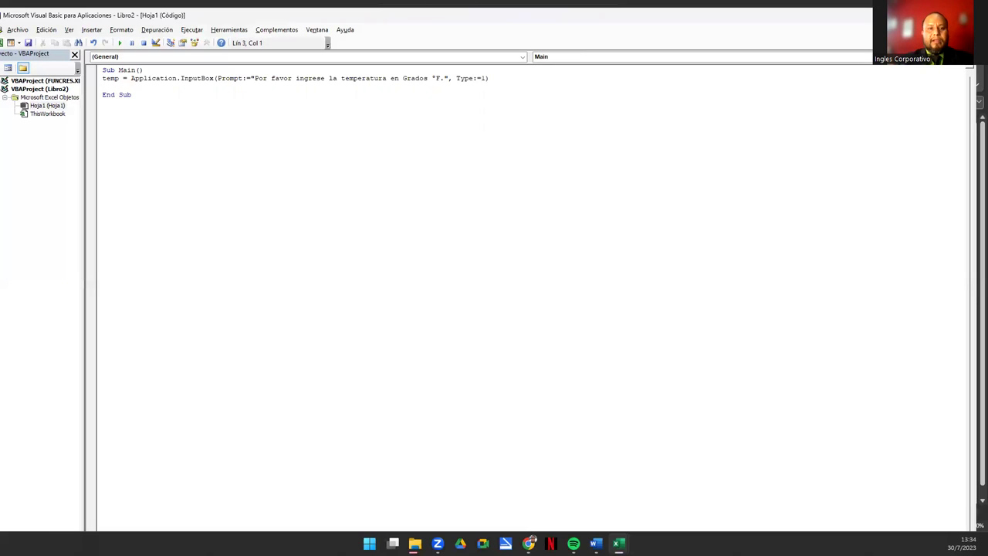
# Step: Add MsgBox ("La temperatura es " & Celsius(temp) & " °C. ") and remove the blank line before End Sub
pyautogui.write('msgbox')
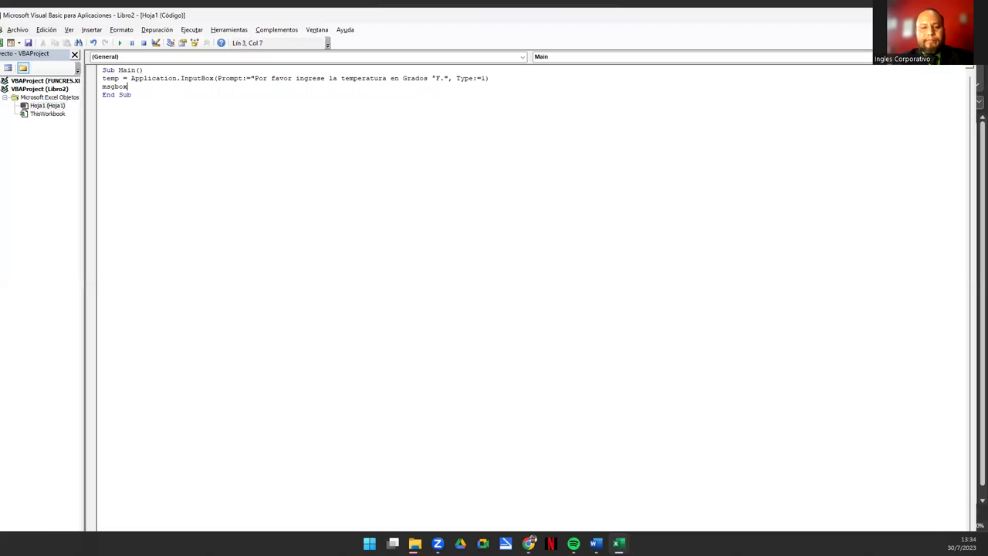
pyautogui.write('("La temperatura es " ')
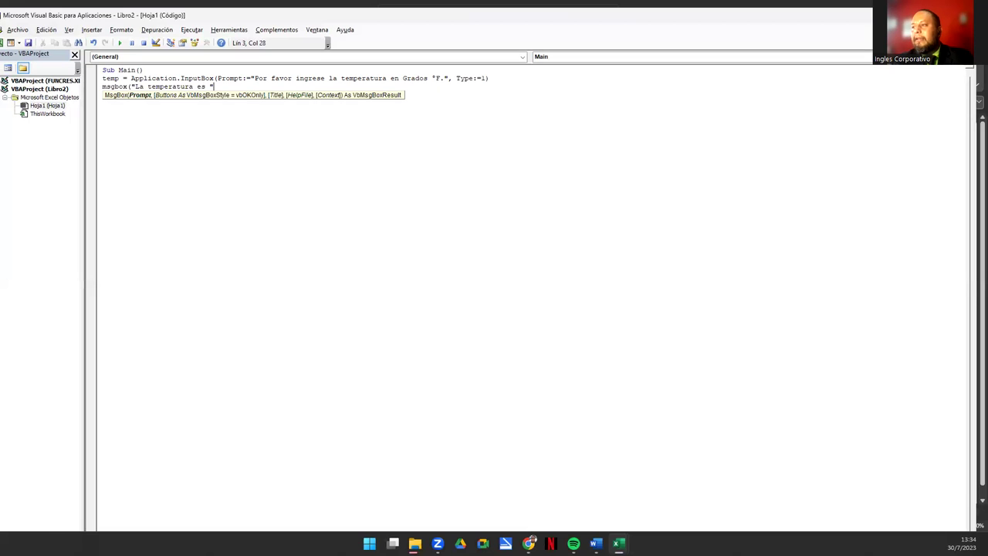
pyautogui.write('&')
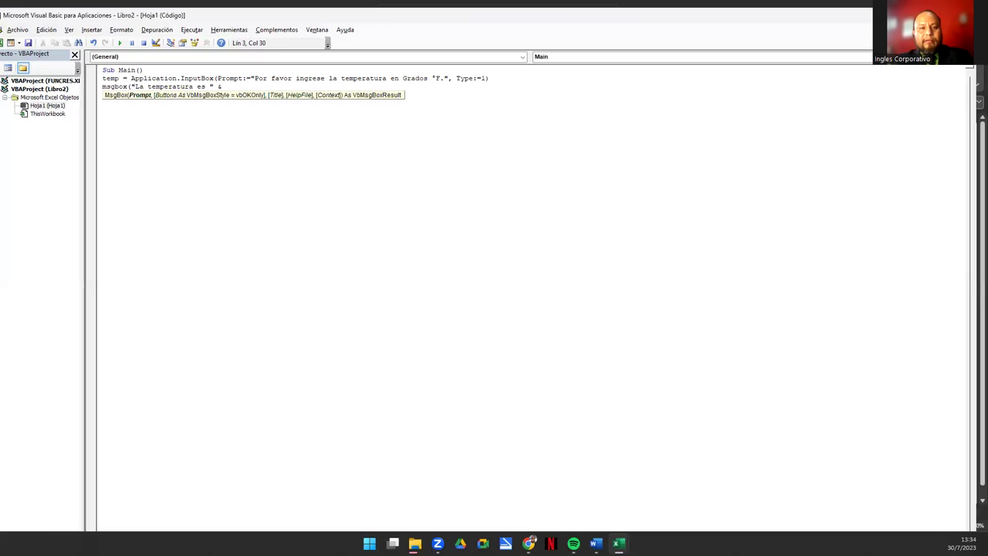
pyautogui.write('Celsius(temp)')
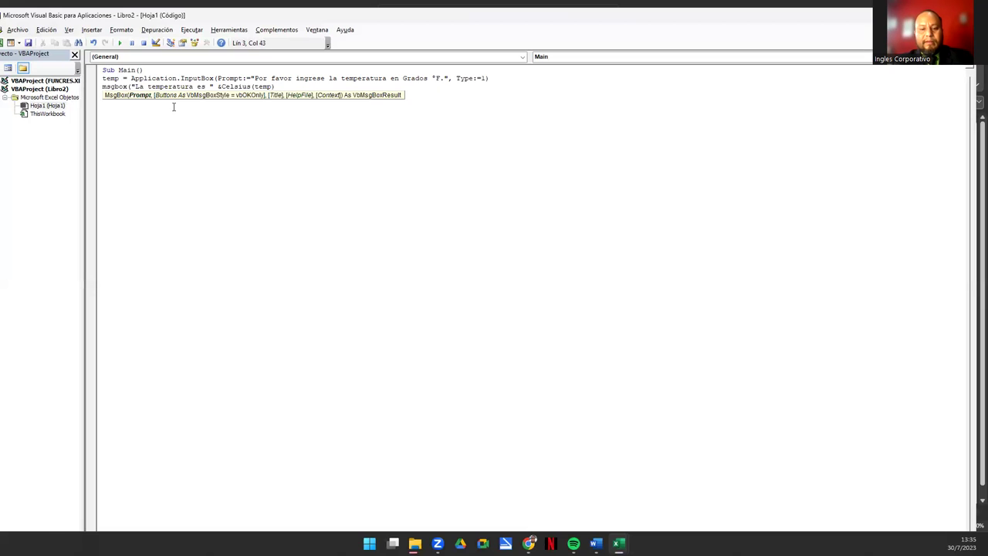
pyautogui.write(' /')
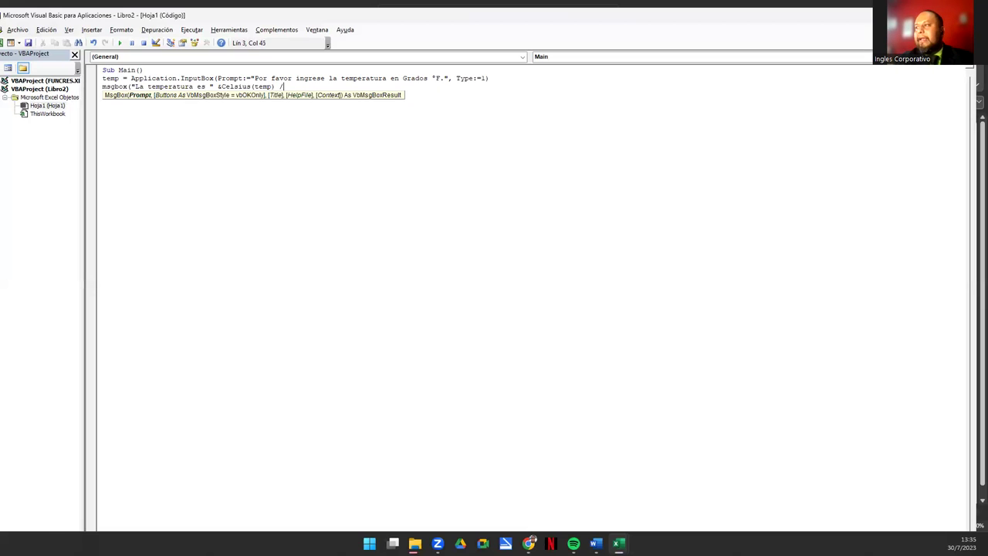
pyautogui.press('BackSpace')
pyautogui.write('& ')
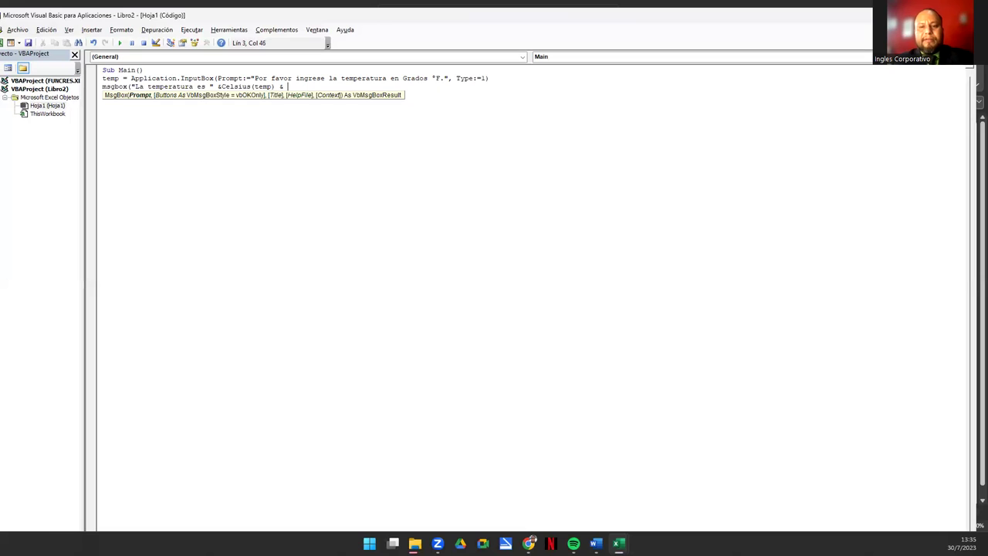
pyautogui.write('" °')
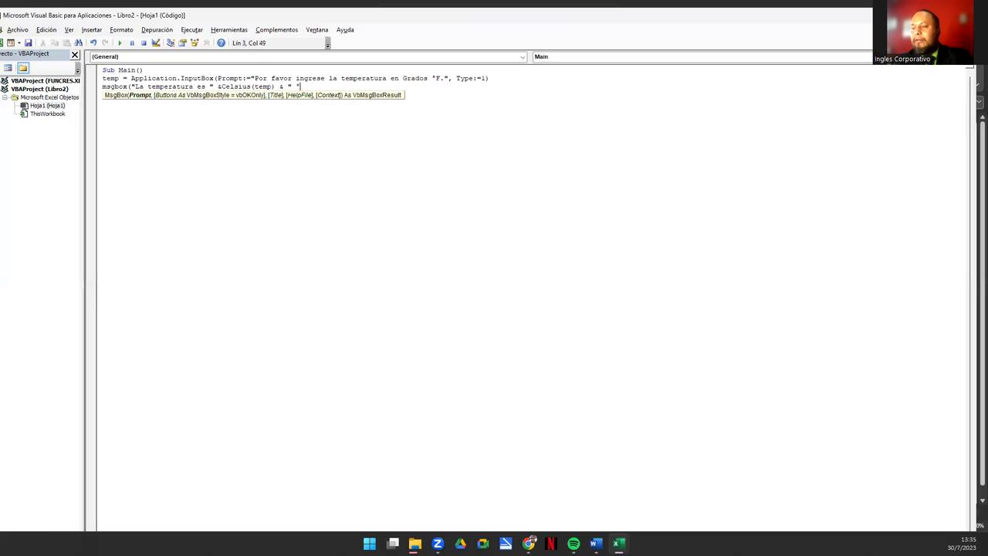
pyautogui.write('C. ')
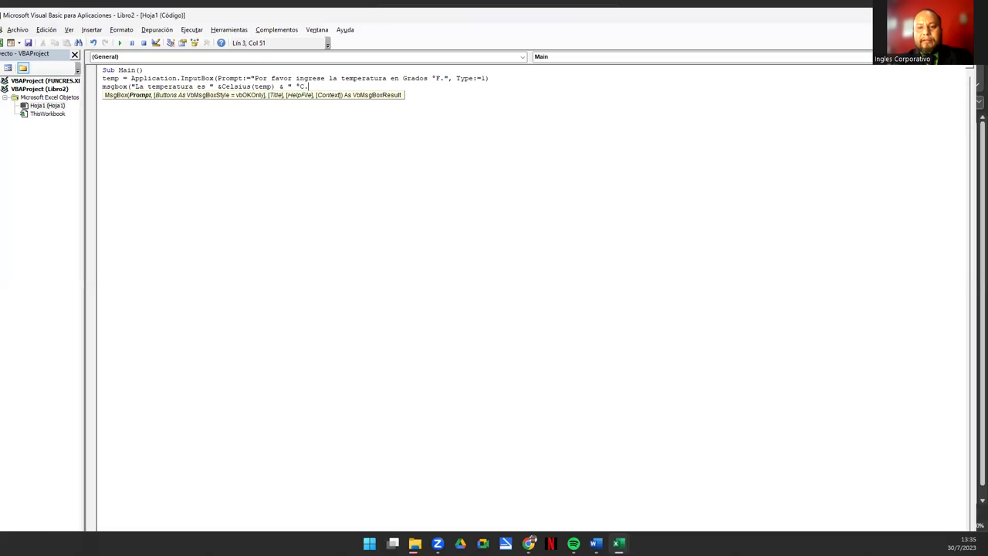
pyautogui.write('"')
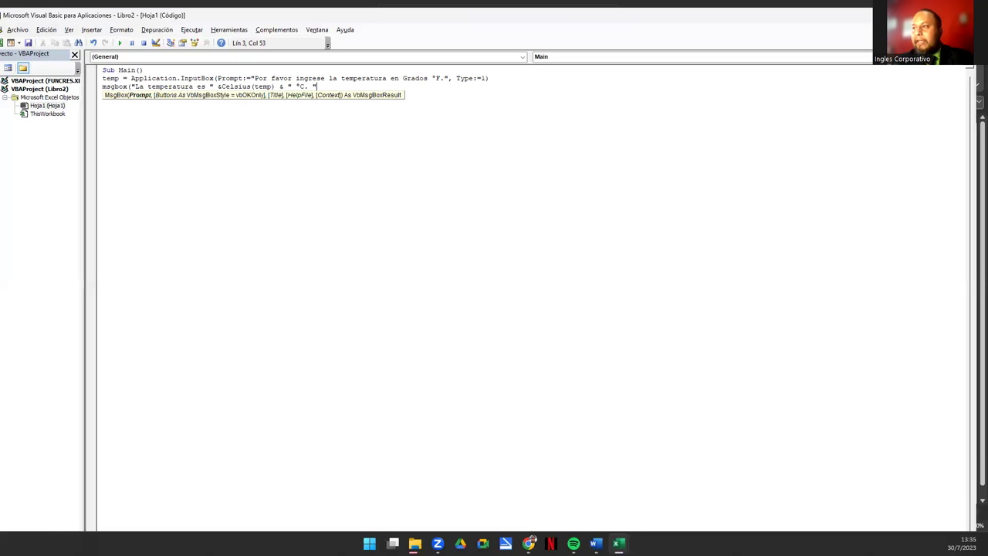
pyautogui.press('Return')
pyautogui.press('Return')
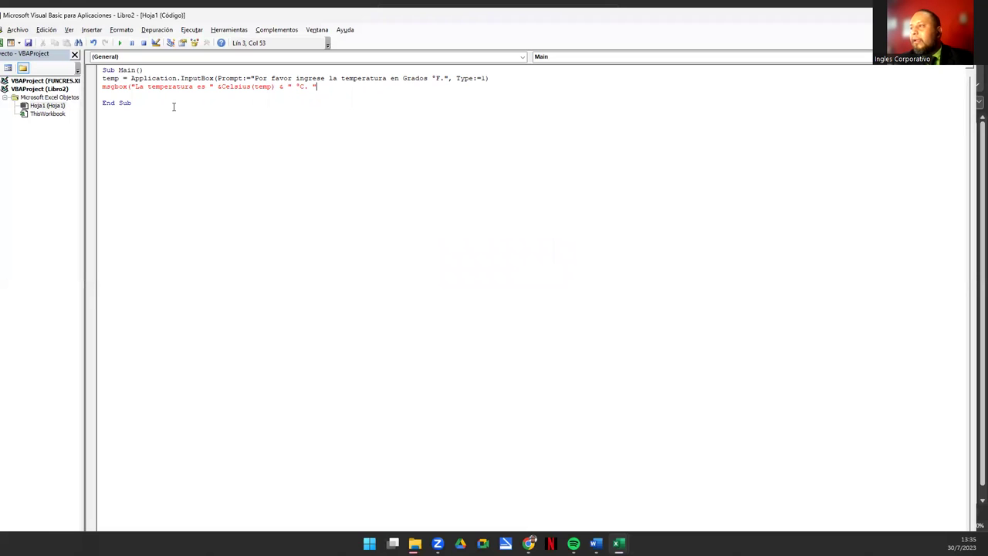
pyautogui.write(')')
pyautogui.press('Return')
pyautogui.press('BackSpace')
pyautogui.press('Delete')
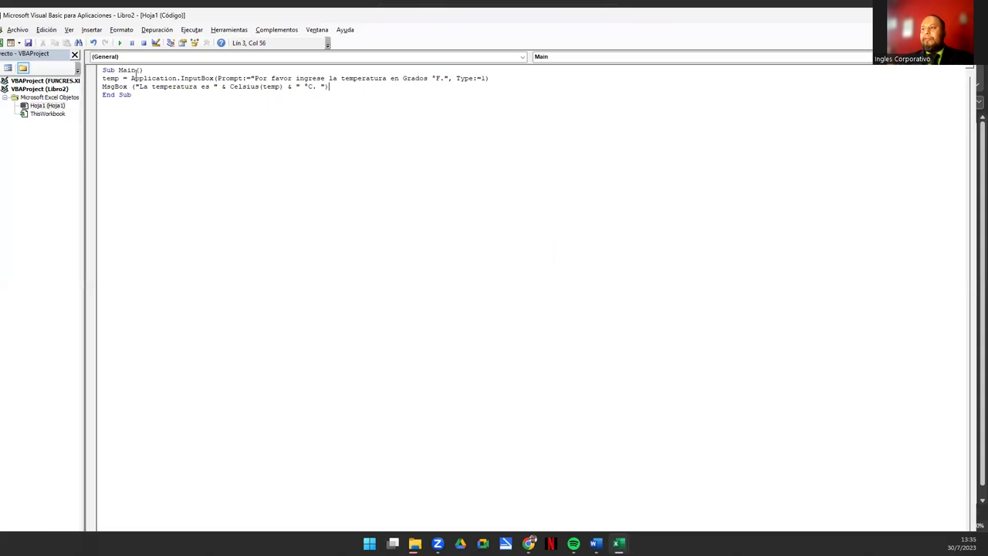
pyautogui.click(110, 71)
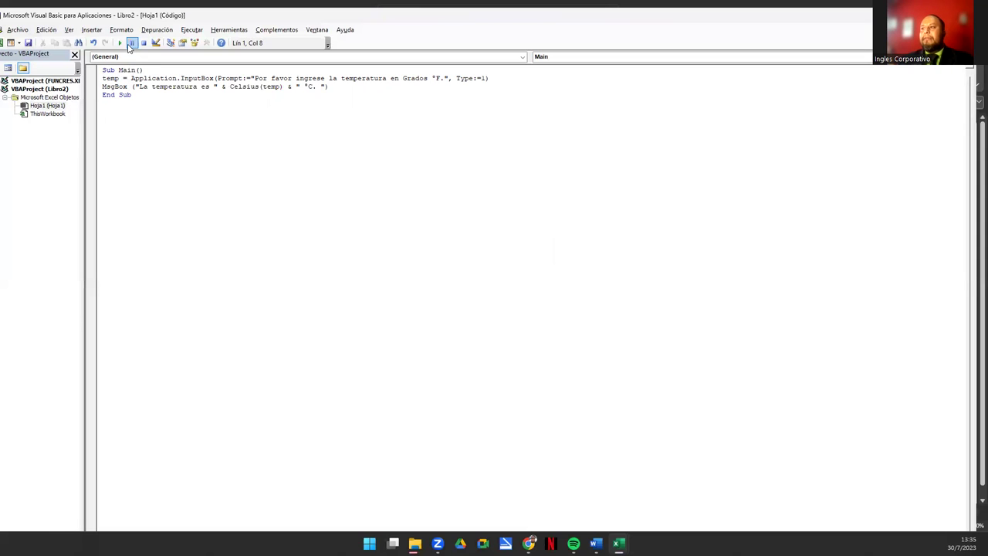
# Step: Run Main, dismiss the undefined Celsius compile error, and move below End Sub
pyautogui.click(121, 45)
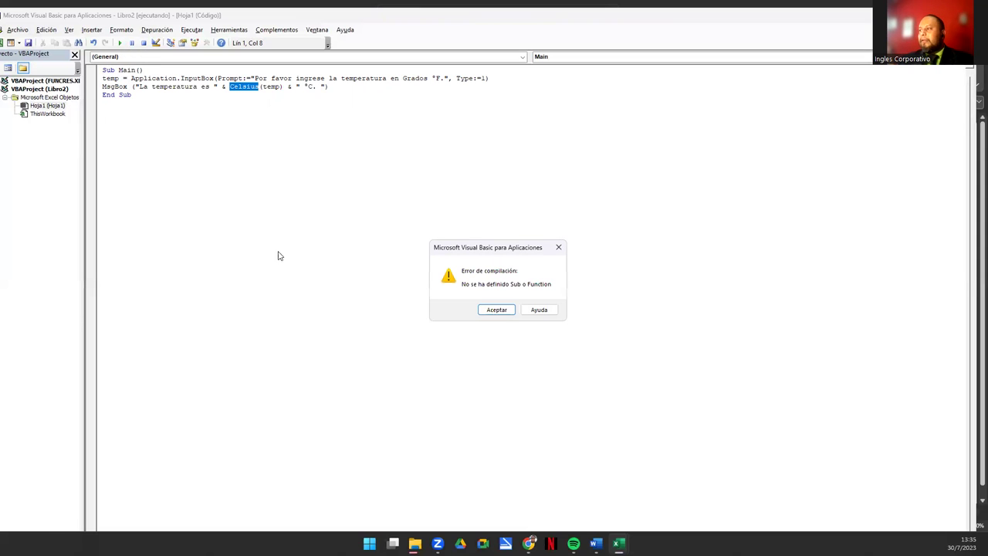
pyautogui.click(495, 310)
pyautogui.click(232, 89)
pyautogui.doubleClick(244, 88)
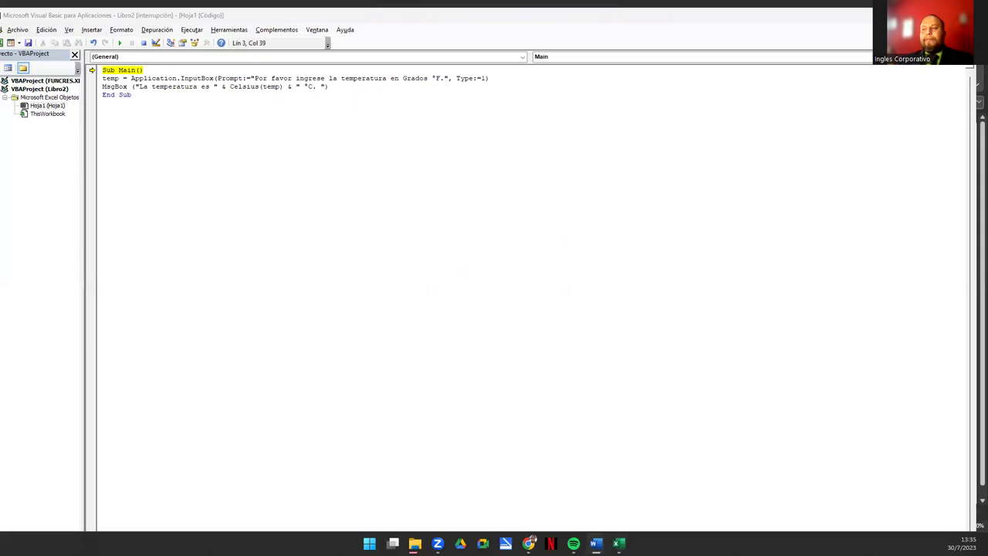
pyautogui.click(238, 88)
pyautogui.click(121, 121)
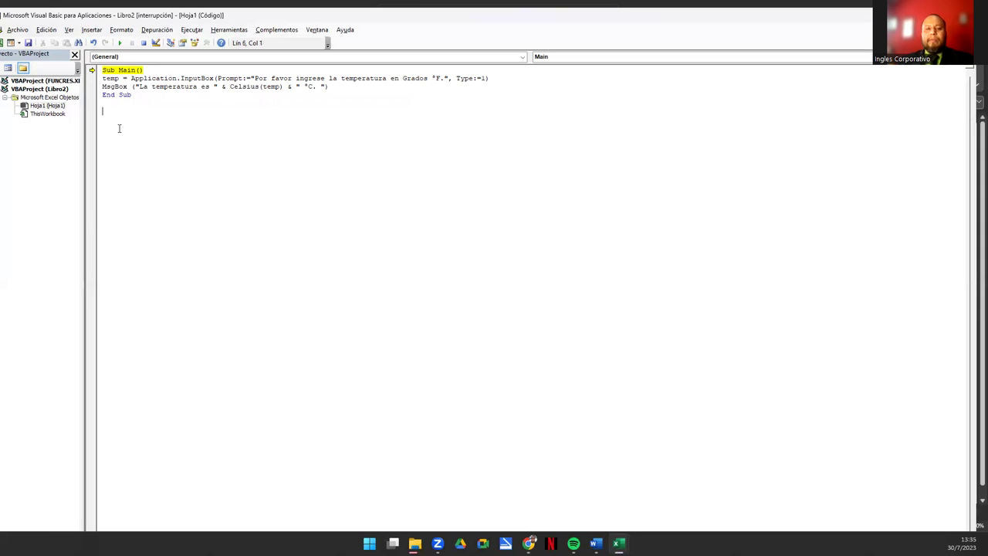
# Step: Add a Function Celsius(GradosF) header below Sub Main
pyautogui.write('Function Celsius(')
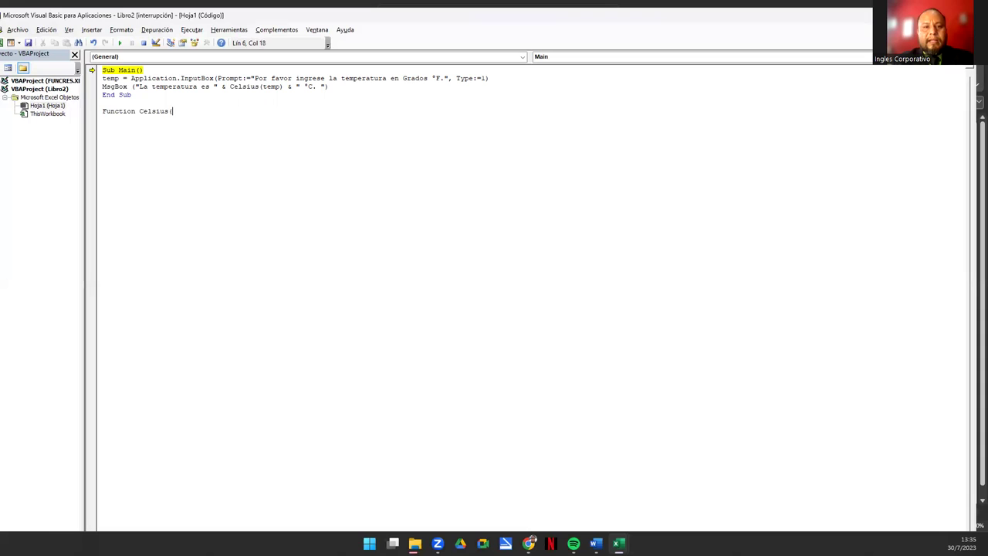
pyautogui.write('f')
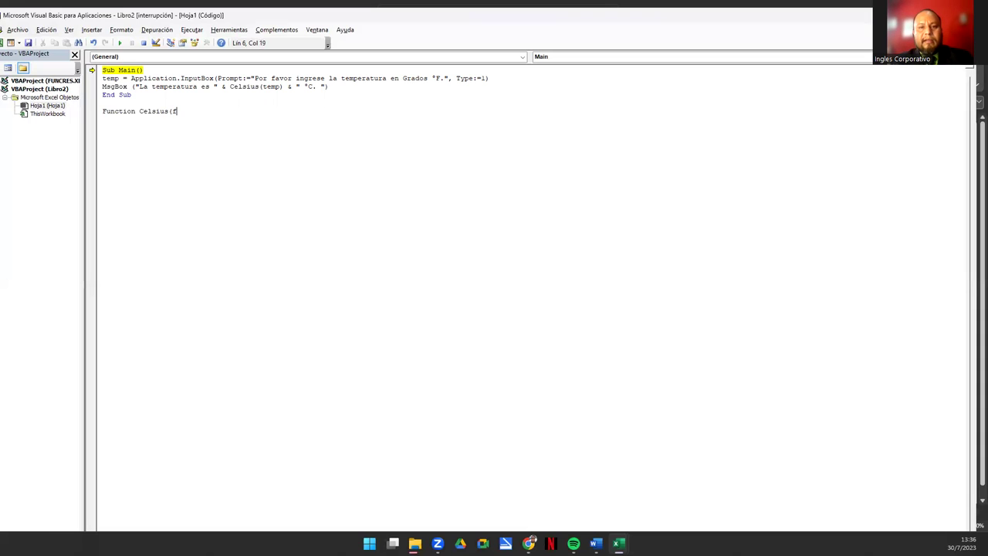
pyautogui.press('BackSpace')
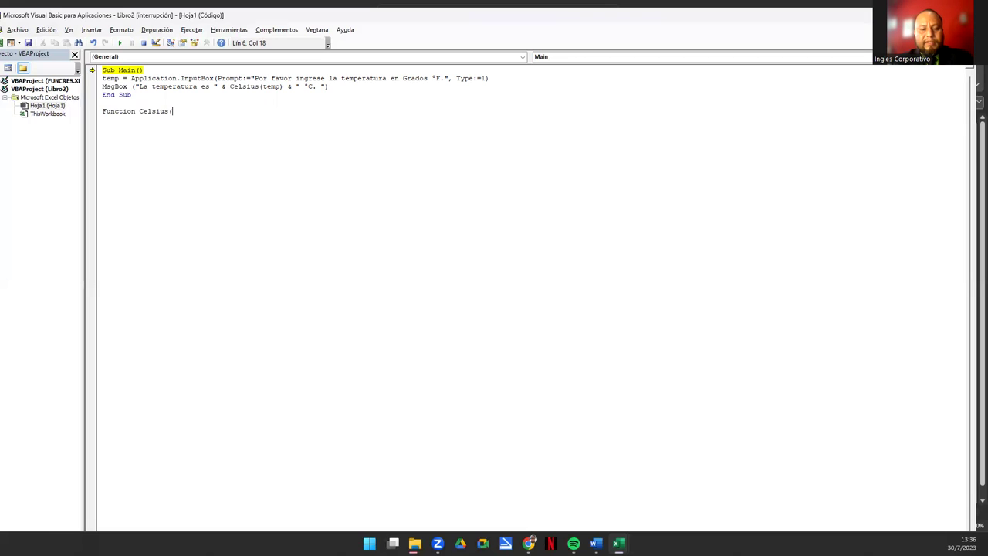
pyautogui.write('DGrafos')
pyautogui.press('BackSpace')
pyautogui.press('BackSpace')
pyautogui.press('BackSpace')
pyautogui.write('dos')
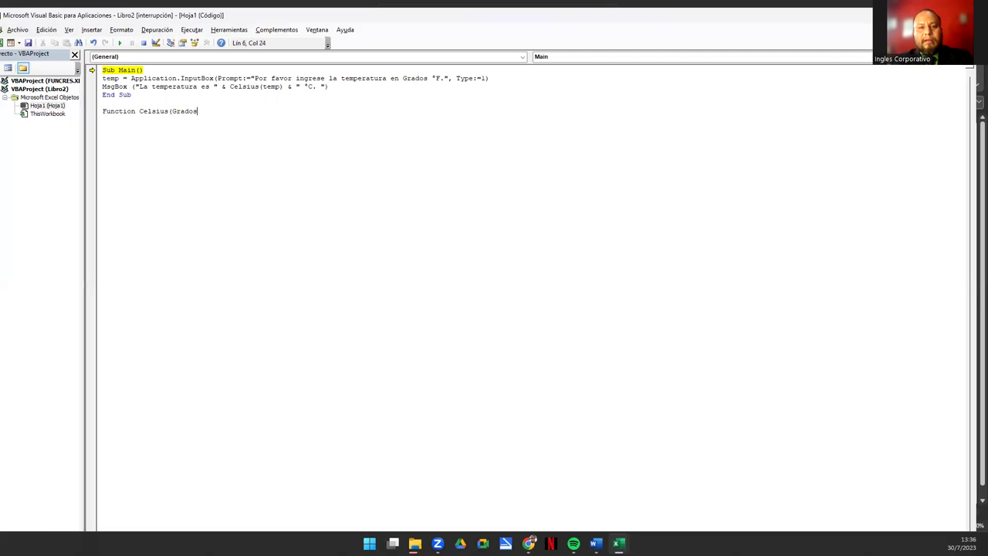
pyautogui.write('F')
pyautogui.press('Return')
pyautogui.press('Return')
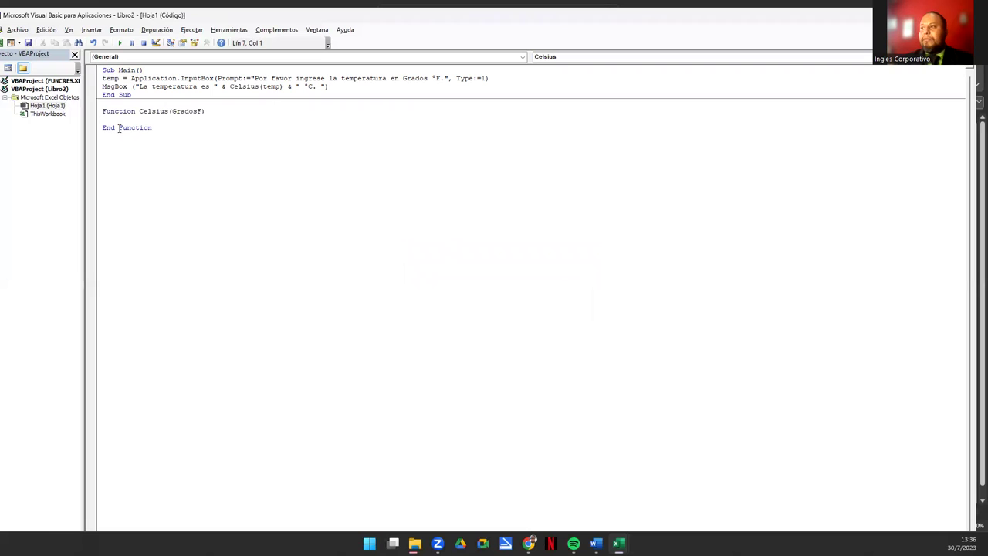
# Step: Write the function body Celsius = (GradosF - 32) * 5 / 9 and drop the extra blank line
pyautogui.doubleClick(242, 90)
pyautogui.hotkey('ctrl', 'c')
pyautogui.click(136, 119)
pyautogui.hotkey('ctrl', 'v')
pyautogui.write('=GradosF)')
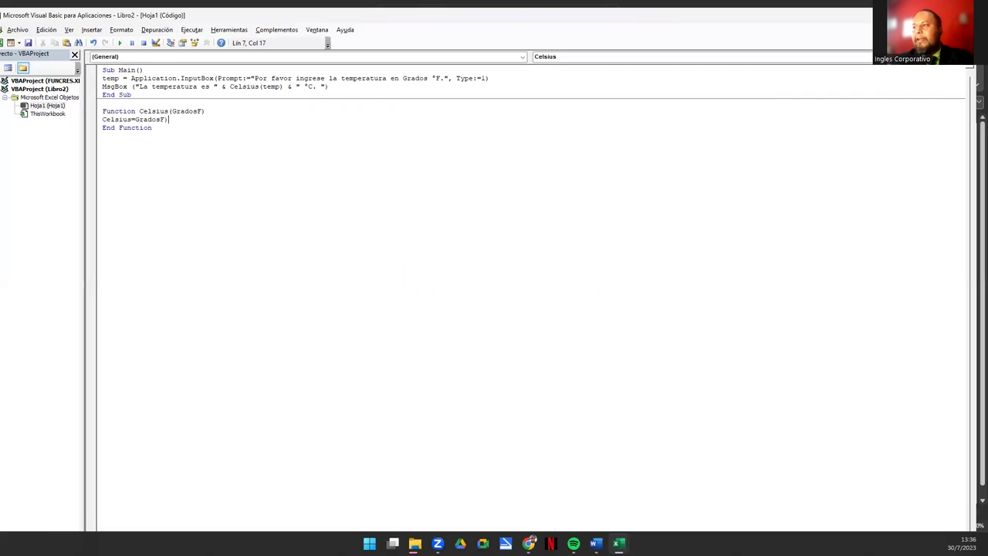
pyautogui.click(136, 120)
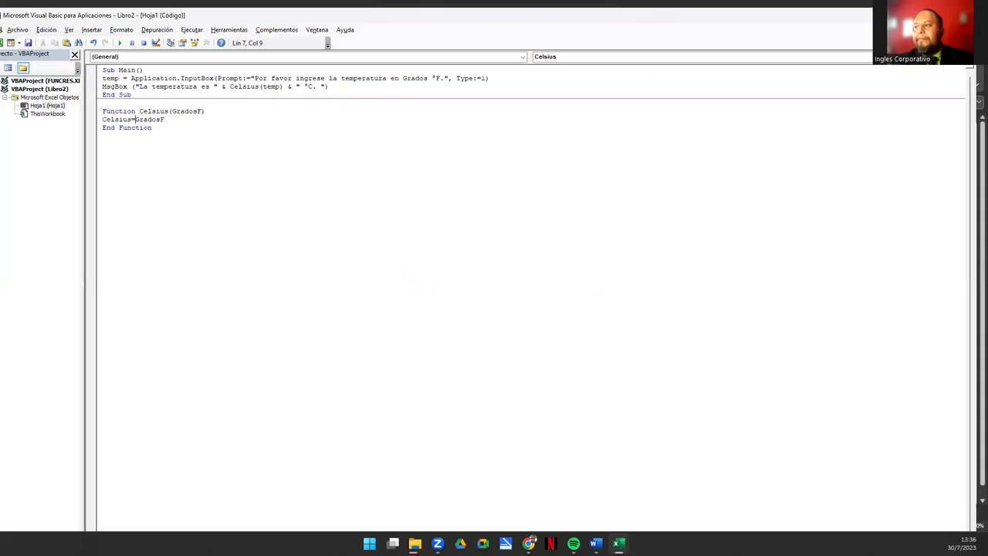
pyautogui.write('(')
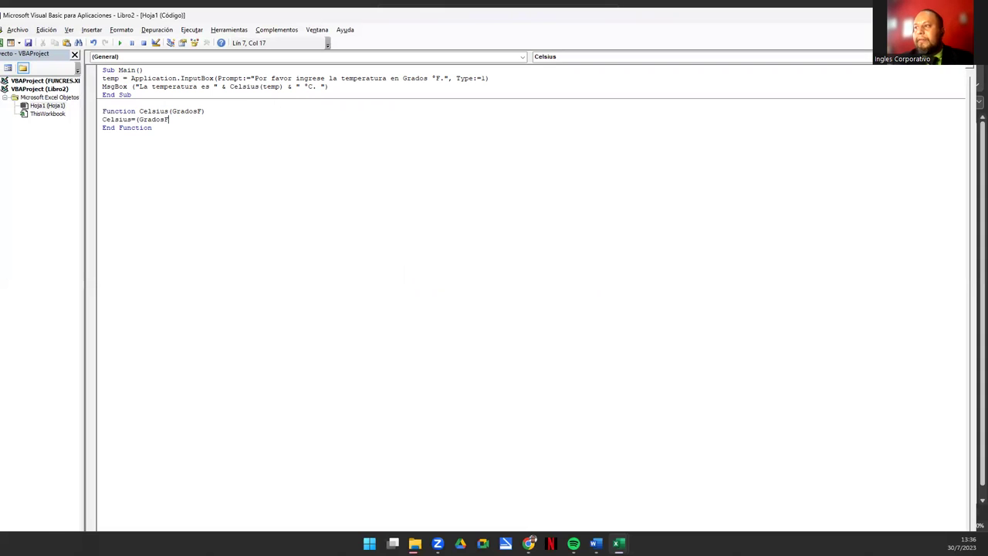
pyautogui.write(')')
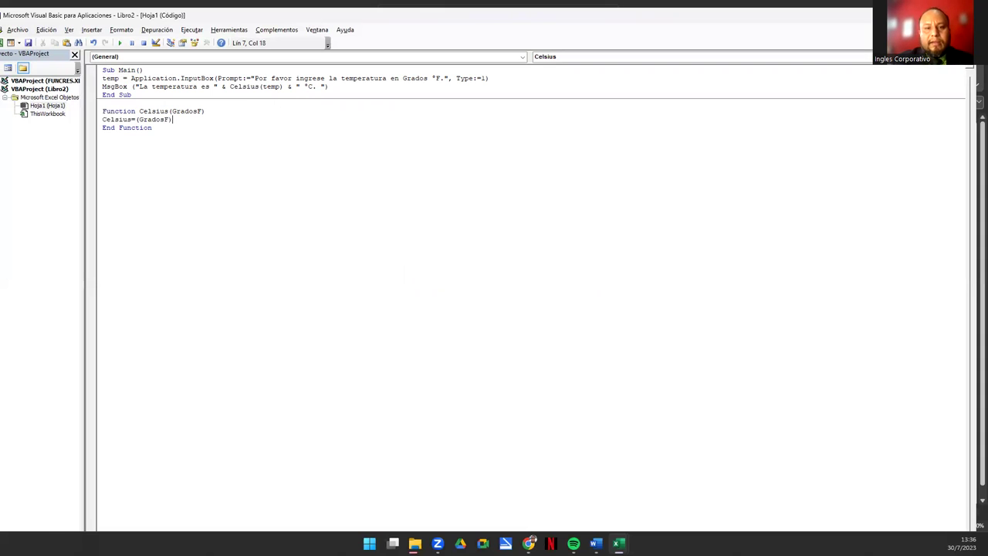
pyautogui.press('BackSpace')
pyautogui.write('- 32) * ')
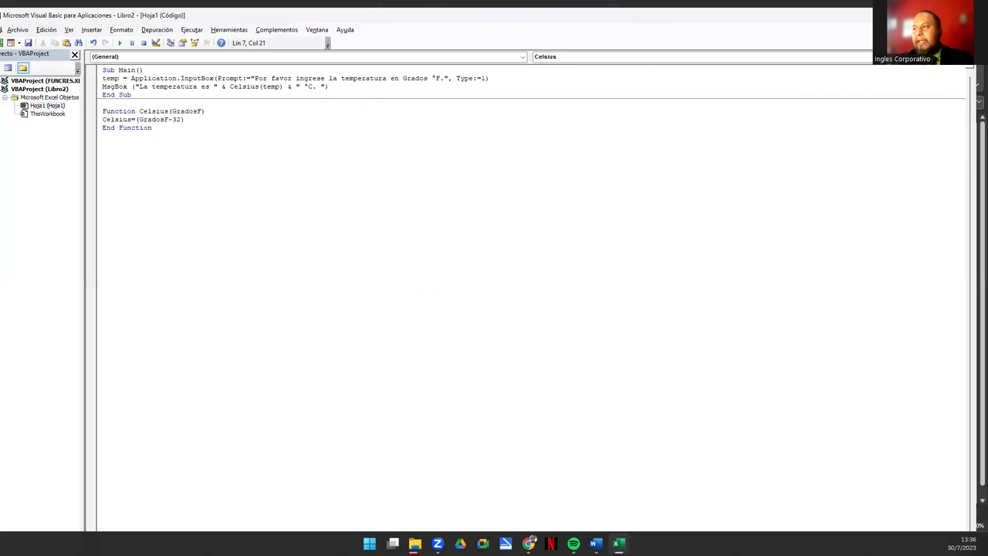
pyautogui.write('5 ')
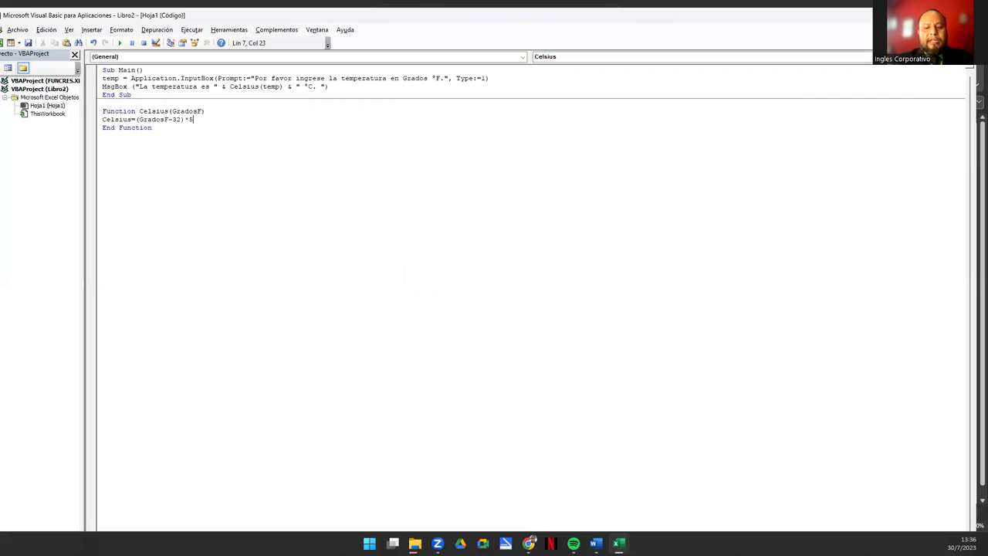
pyautogui.write('/ 9')
pyautogui.press('Return')
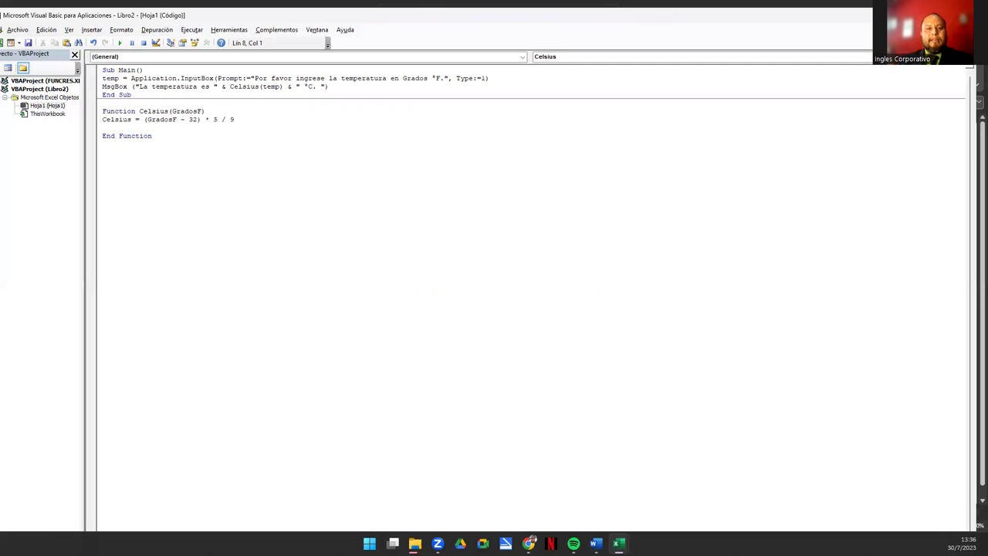
pyautogui.press('BackSpace')
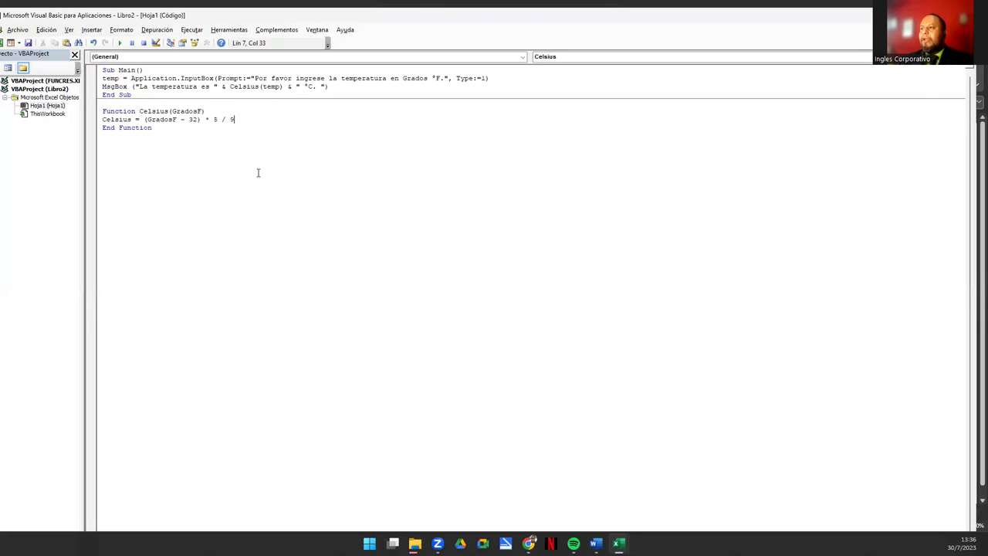
# Step: Run Hoja1.Main from Excel's Programador > Macros list
pyautogui.click(120, 43)
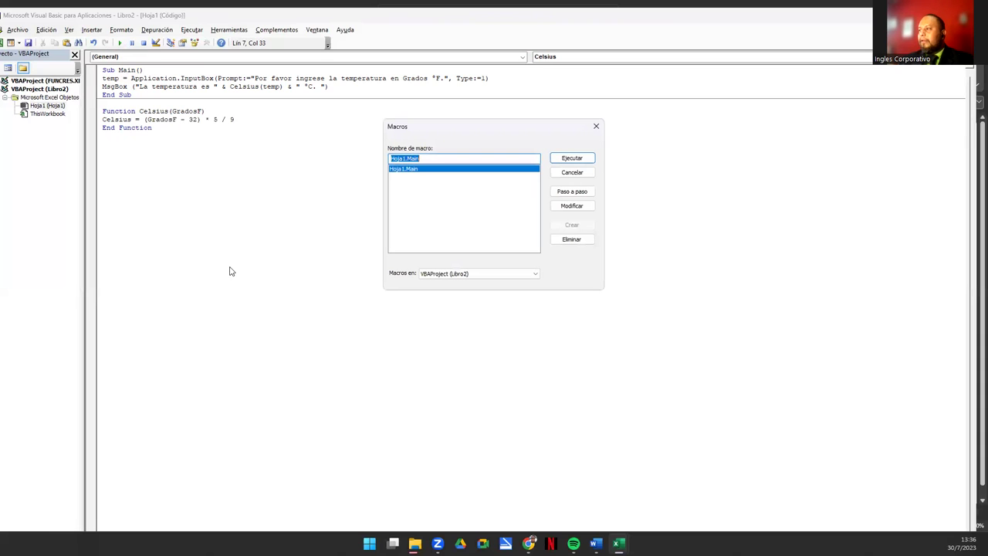
pyautogui.click(571, 172)
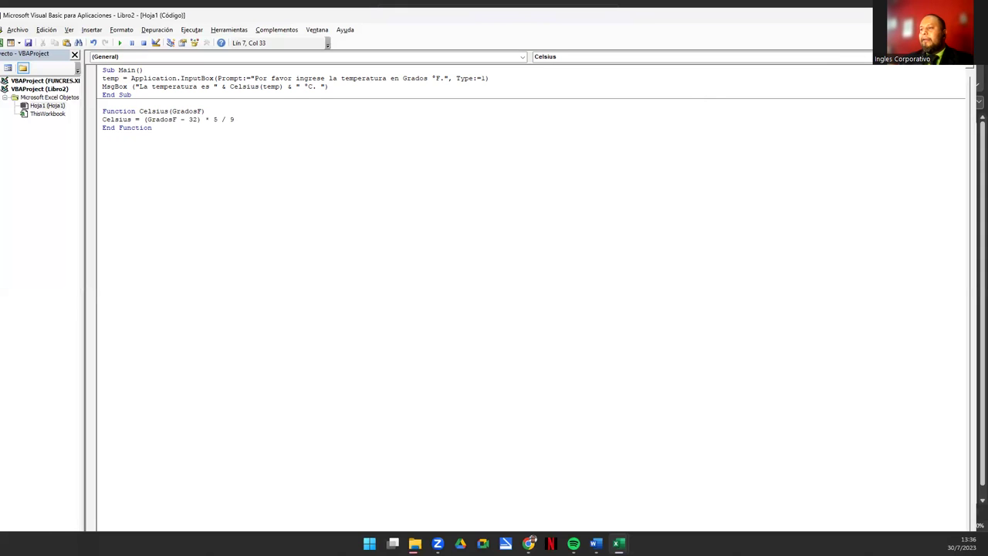
pyautogui.hotkey('alt', 'F11')
pyautogui.click(108, 168)
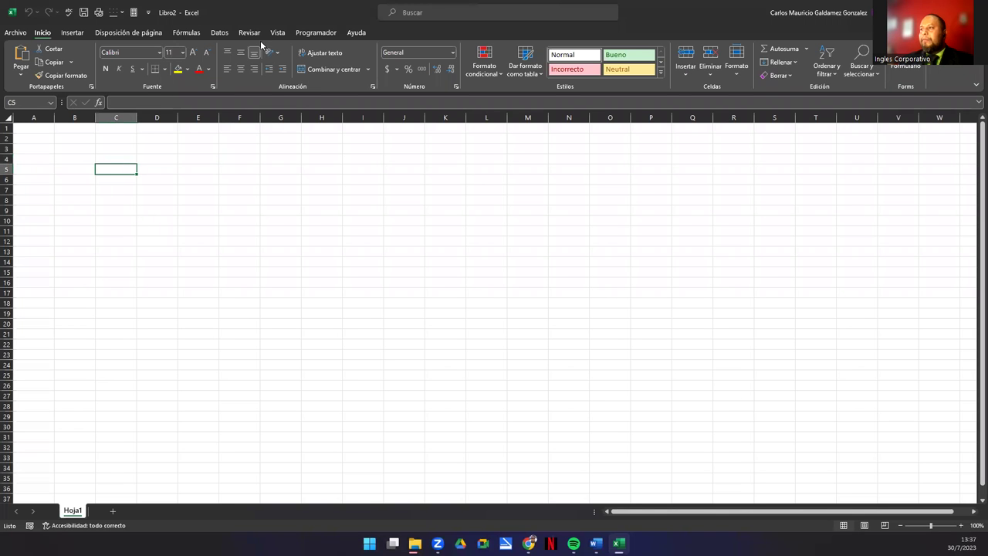
pyautogui.click(305, 33)
pyautogui.click(36, 64)
pyautogui.click(480, 203)
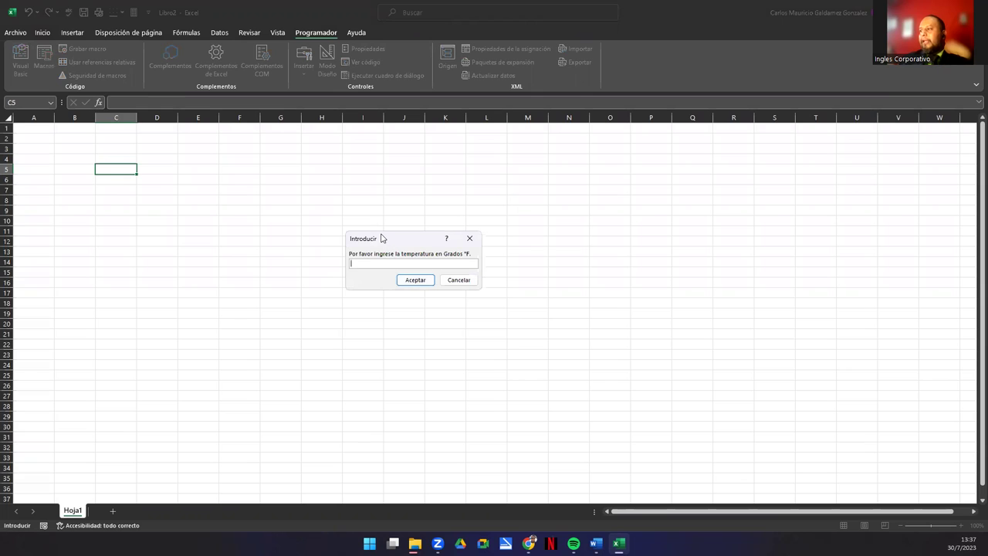
# Step: Enter 130 °F in the prompt and dismiss the 54.4444444444444 °C result
pyautogui.moveTo(377, 230); pyautogui.dragTo(284, 160)
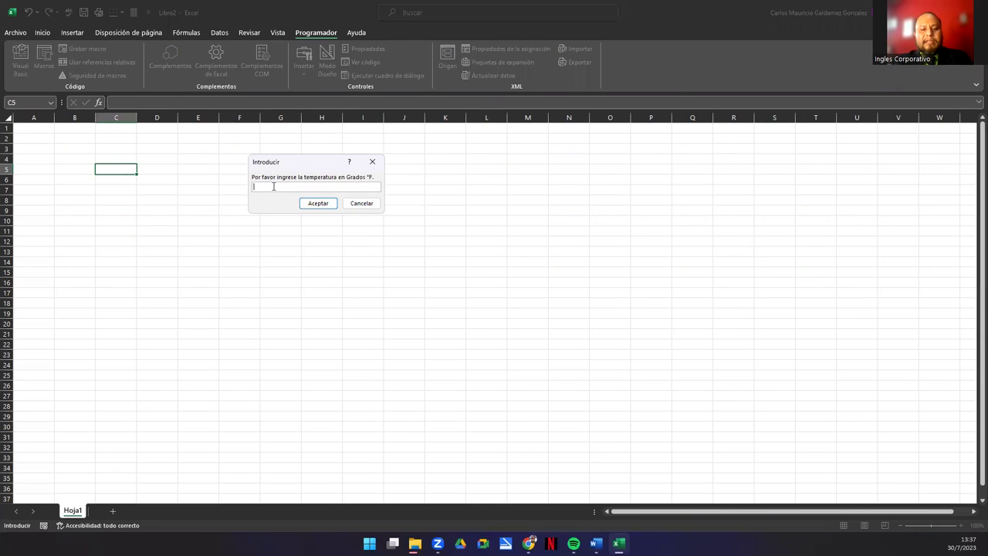
pyautogui.write('130')
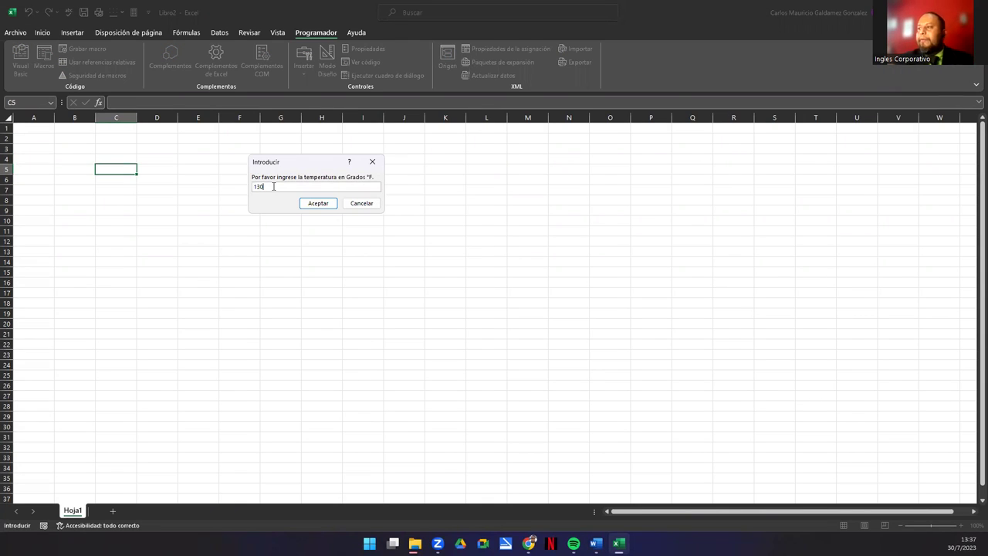
pyautogui.press('Return')
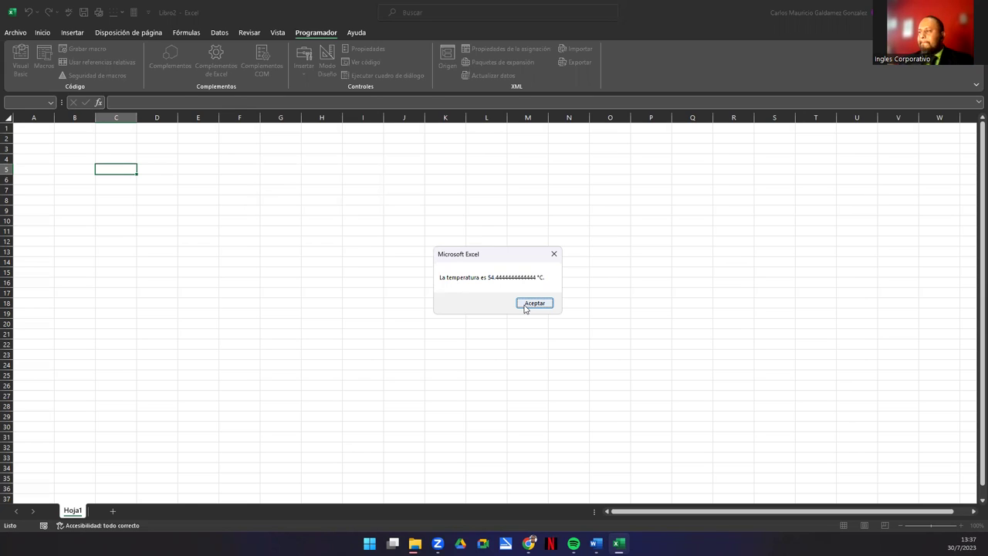
pyautogui.click(525, 305)
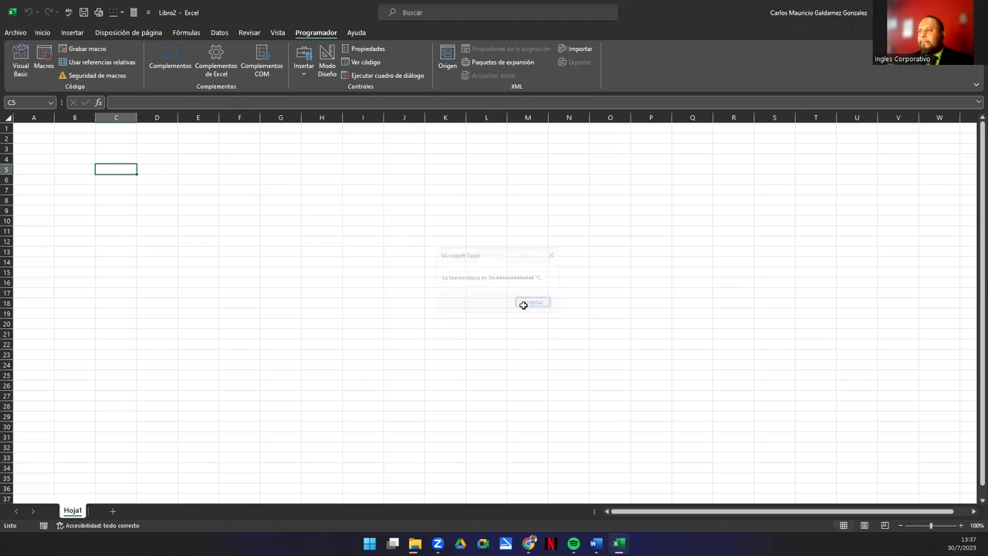
# Step: Reopen the Visual Basic editor and select the Sub Main and Celsius code to review
pyautogui.click(29, 60)
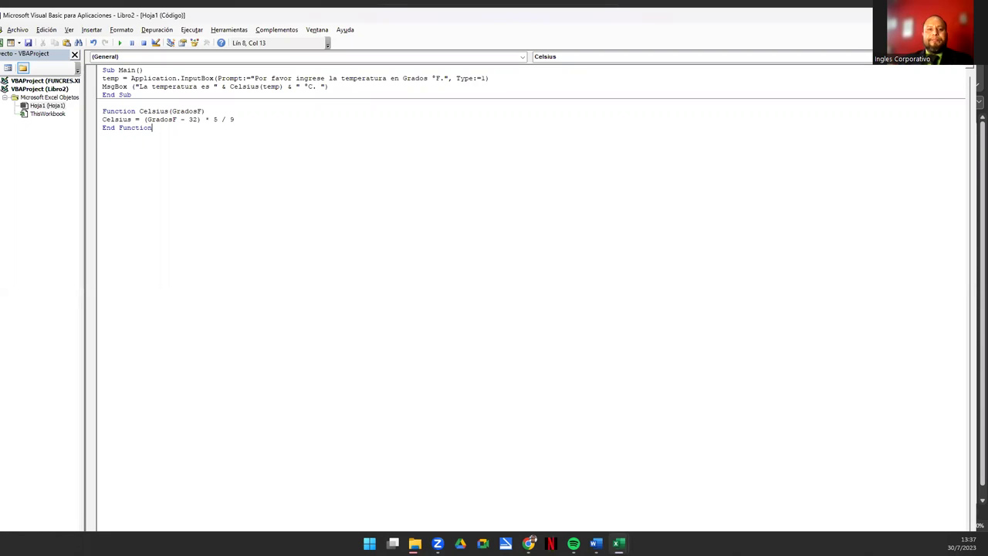
pyautogui.click(102, 71)
pyautogui.moveTo(103, 70)
pyautogui.mouseDown()
pyautogui.moveTo(137, 94)
pyautogui.moveTo(156, 132)
pyautogui.mouseUp()
pyautogui.click(187, 122)
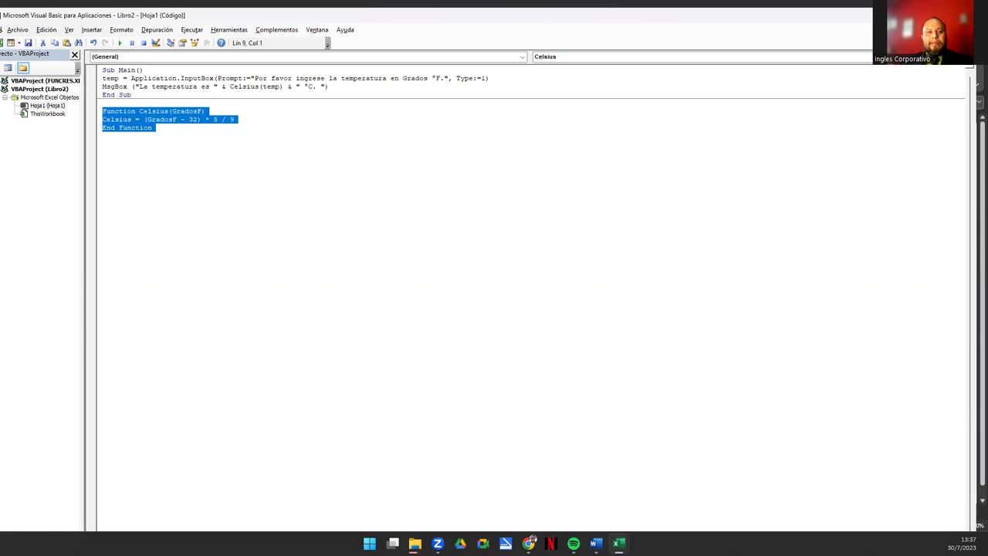
pyautogui.hotkey('alt', 'Tab')
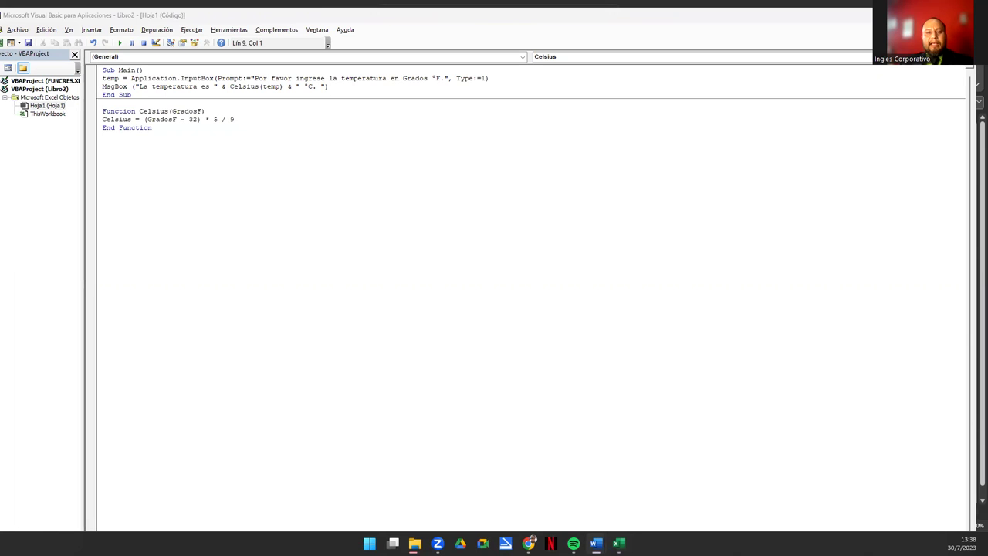
pyautogui.click(157, 134)
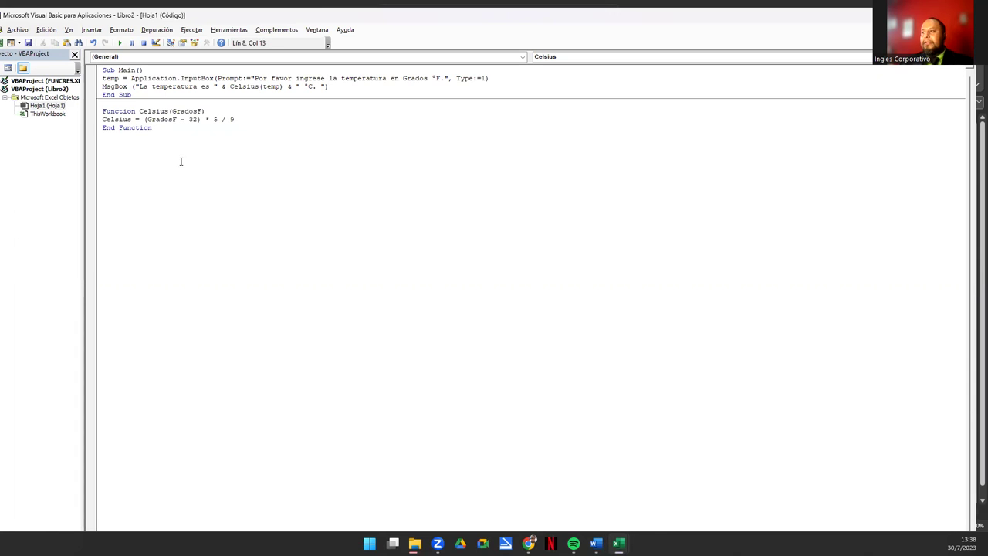
pyautogui.click(120, 43)
# Step: Run Hoja1.Main with a new temperature and dismiss the 65.5555555555556 °C result
pyautogui.click(568, 159)
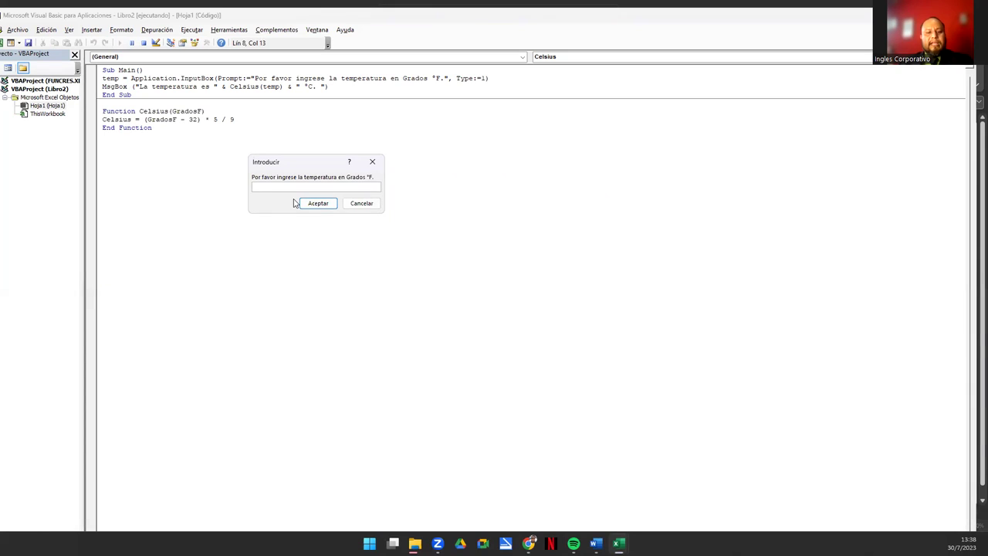
pyautogui.write('150')
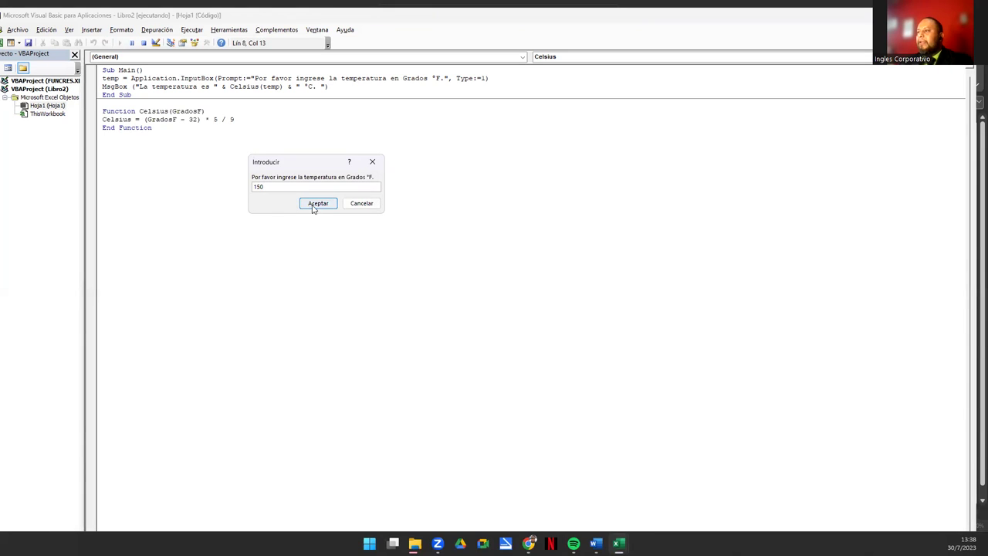
pyautogui.click(314, 204)
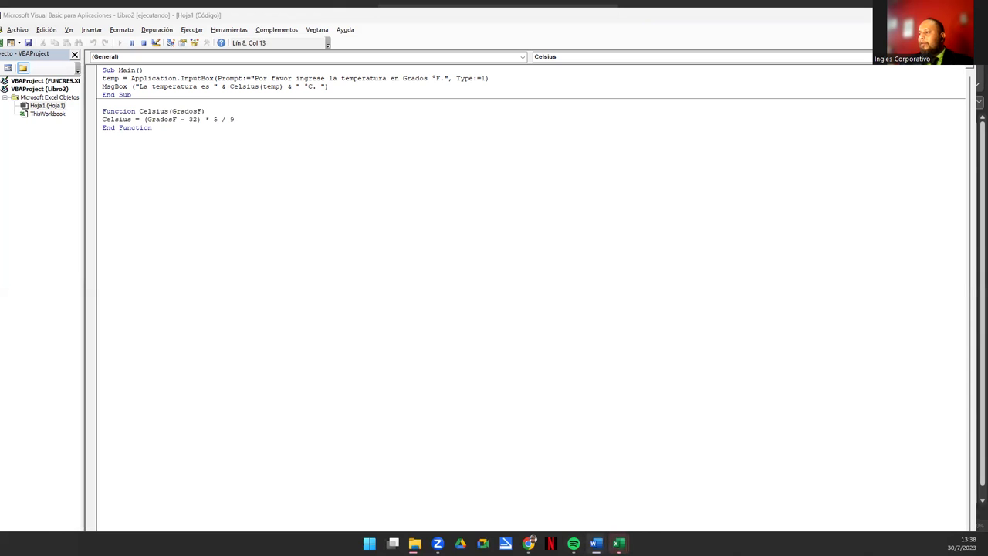
pyautogui.click(547, 504)
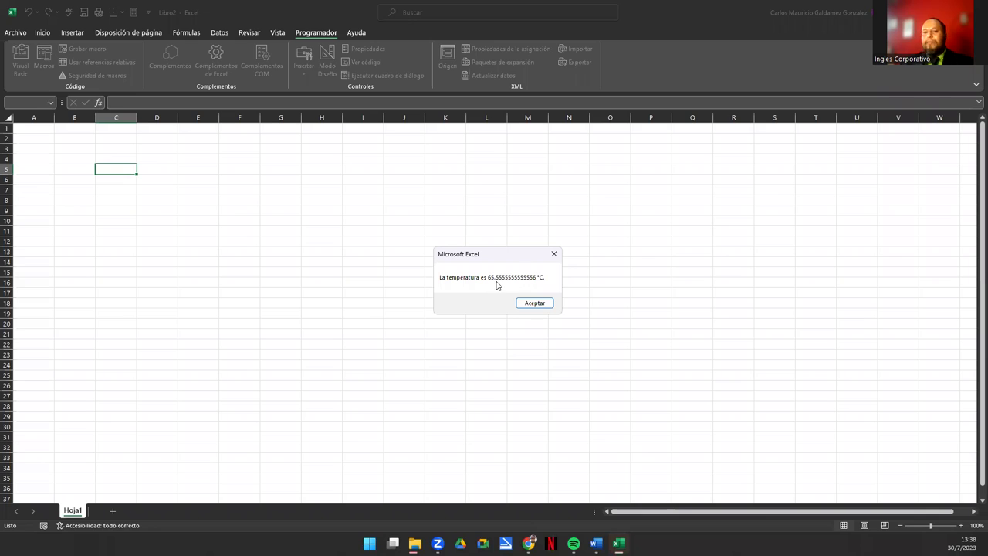
pyautogui.click(535, 302)
pyautogui.click(143, 120)
# Step: Change the Celsius line to Celsius = Round((GradosF - 32) * 5 / 9, 2)
pyautogui.write('Round((GradosF - 32) * 5 / 9')
pyautogui.hotkey('shift', 'Right')
pyautogui.hotkey('shift', 'Right')
pyautogui.press('End')
pyautogui.write(',')
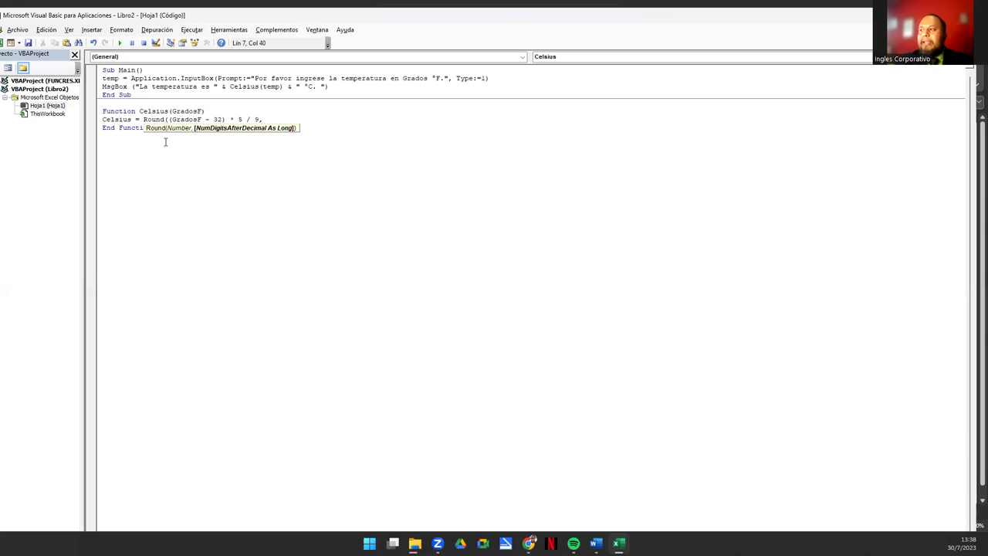
pyautogui.write('2)')
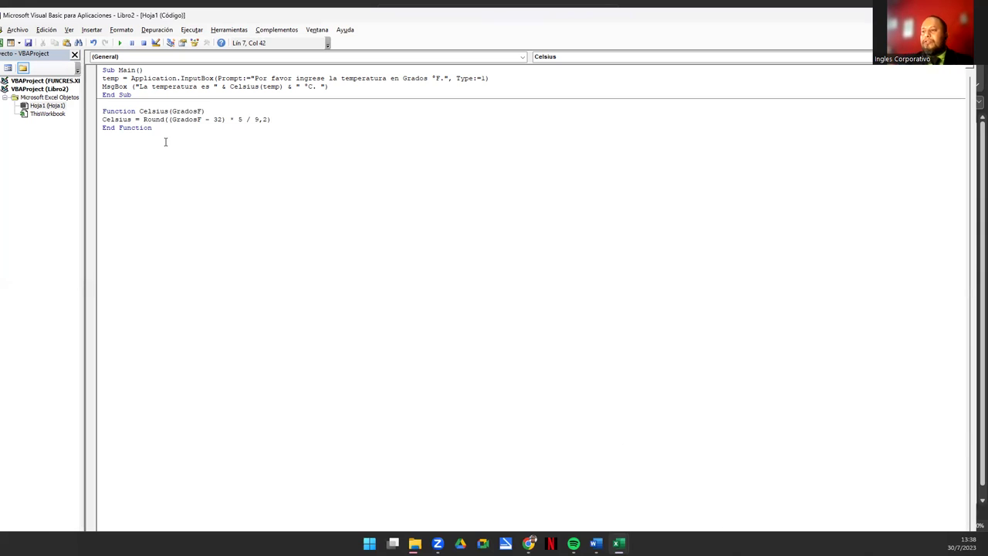
pyautogui.press('Down')
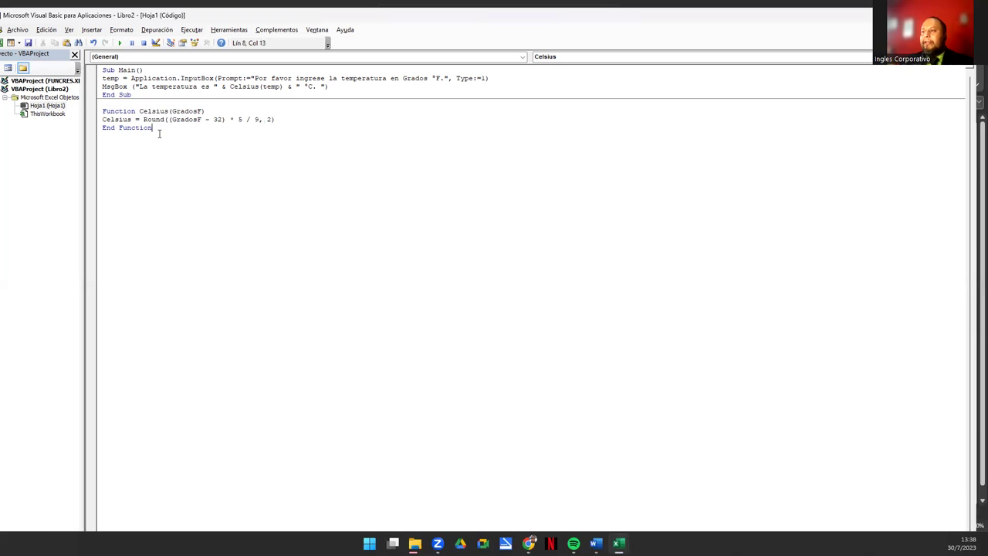
pyautogui.doubleClick(152, 120)
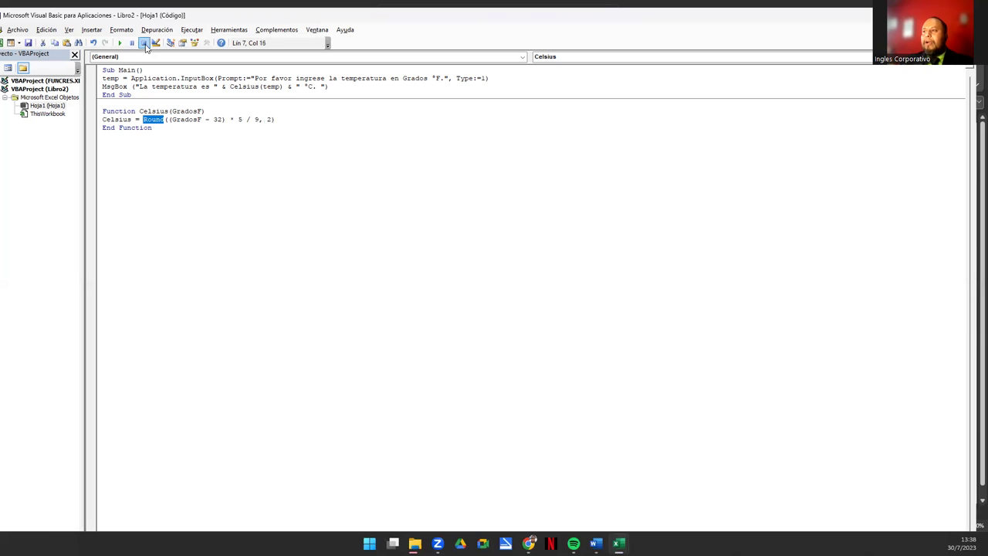
# Step: Run Hoja1.Main with 150 °F and confirm the rounded result of 65.56 °C
pyautogui.click(120, 43)
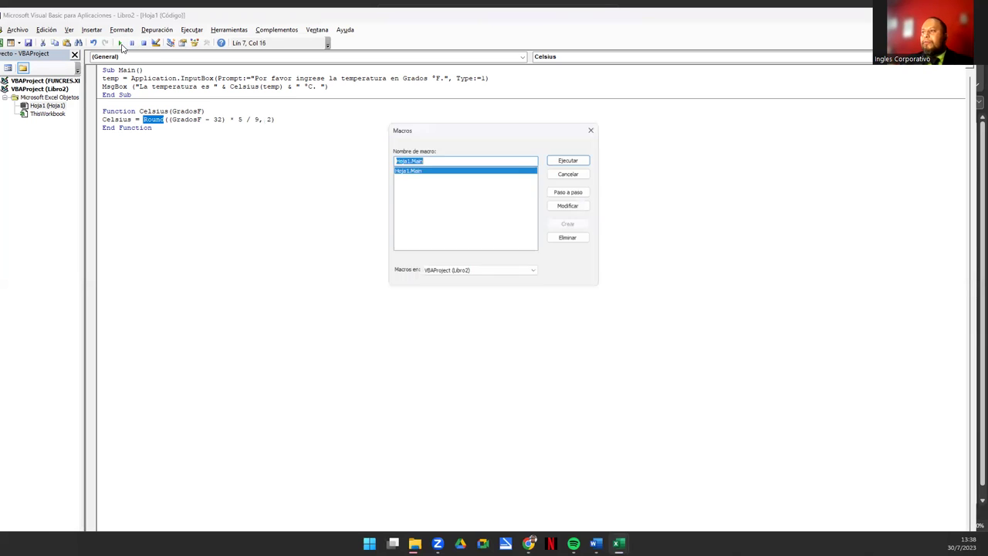
pyautogui.click(571, 159)
pyautogui.write('150')
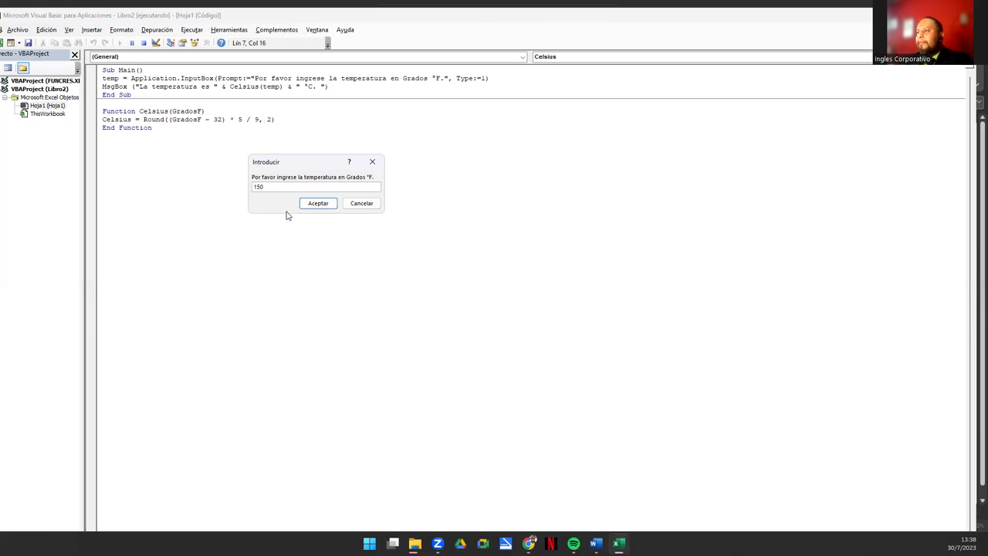
pyautogui.click(327, 203)
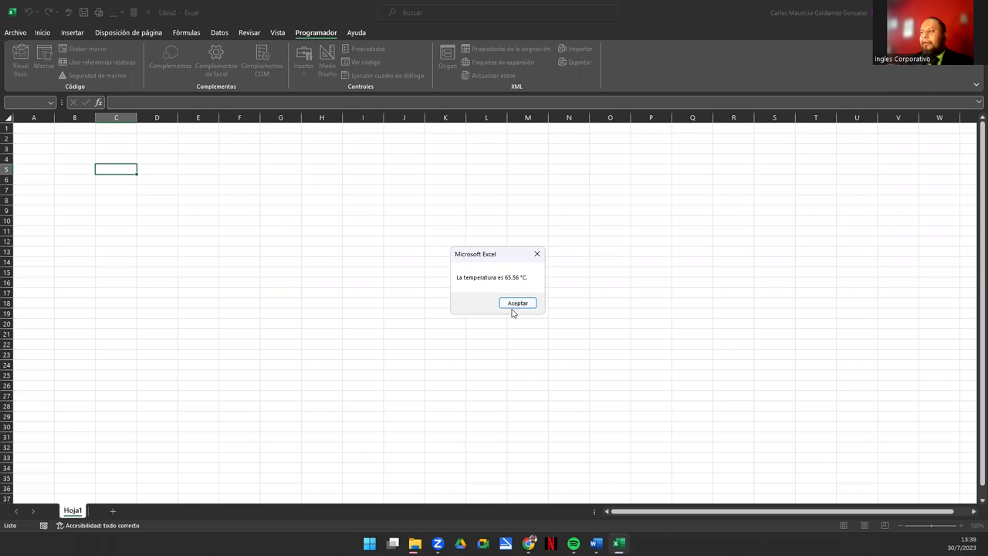
pyautogui.click(513, 304)
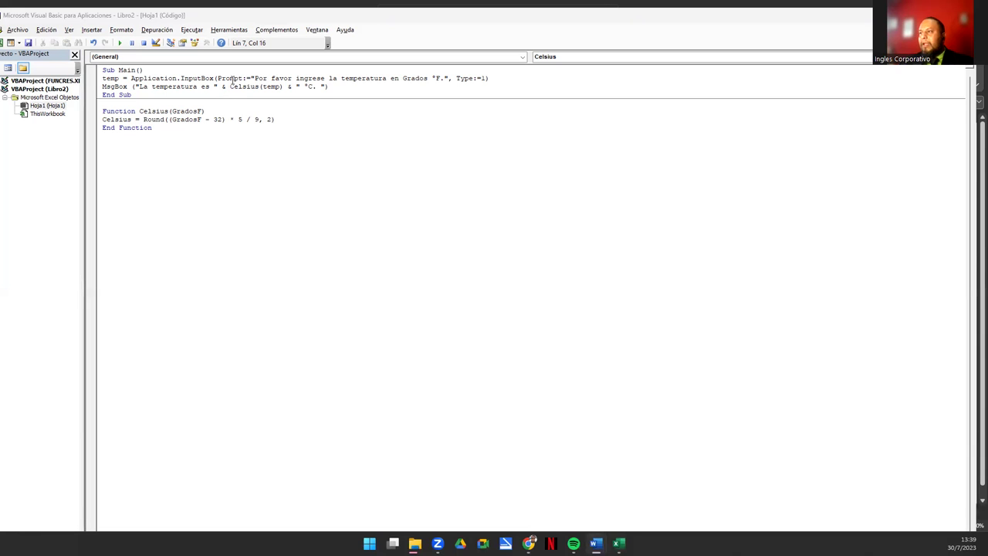
# Step: Select the Input, Prompt, End and MsgBox words in Sub Main's code
pyautogui.moveTo(180, 78); pyautogui.dragTo(201, 78)
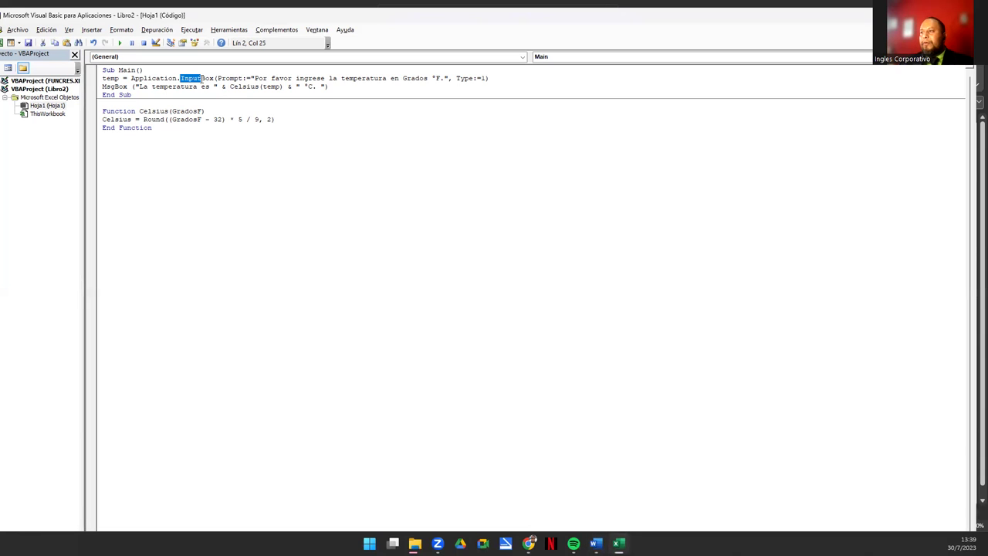
pyautogui.doubleClick(231, 78)
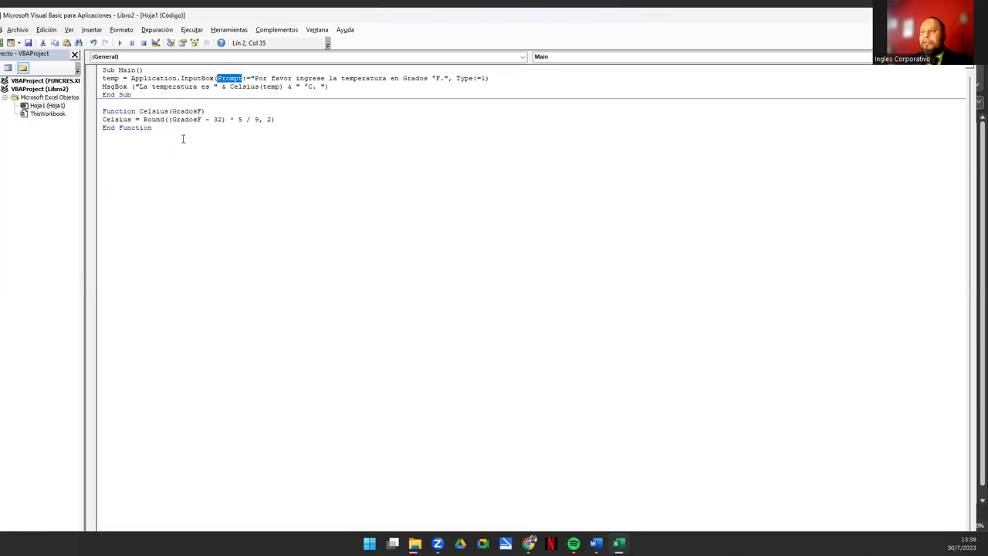
pyautogui.doubleClick(114, 93)
pyautogui.doubleClick(115, 86)
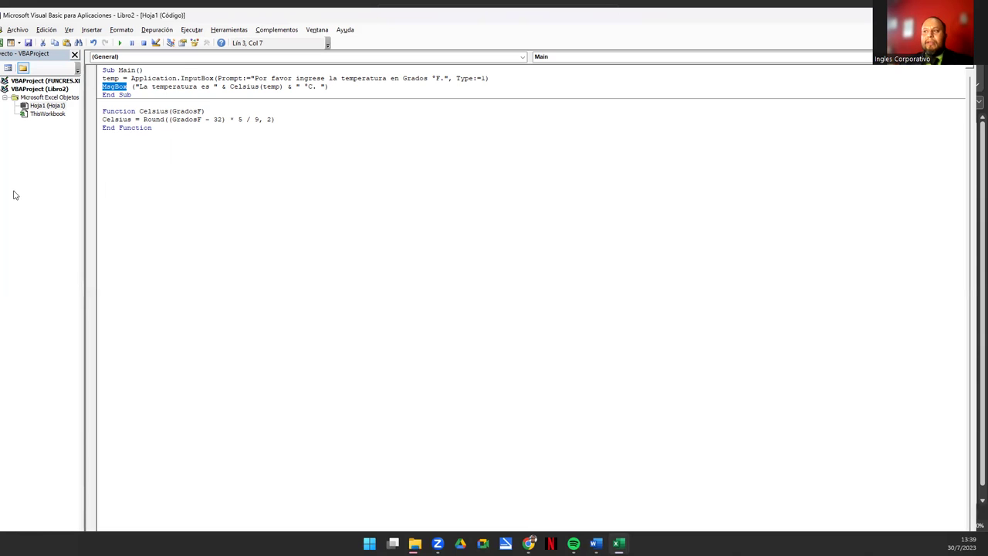
# Step: Insert blank lines after the temperature MsgBox line, before End Sub
pyautogui.click(288, 123)
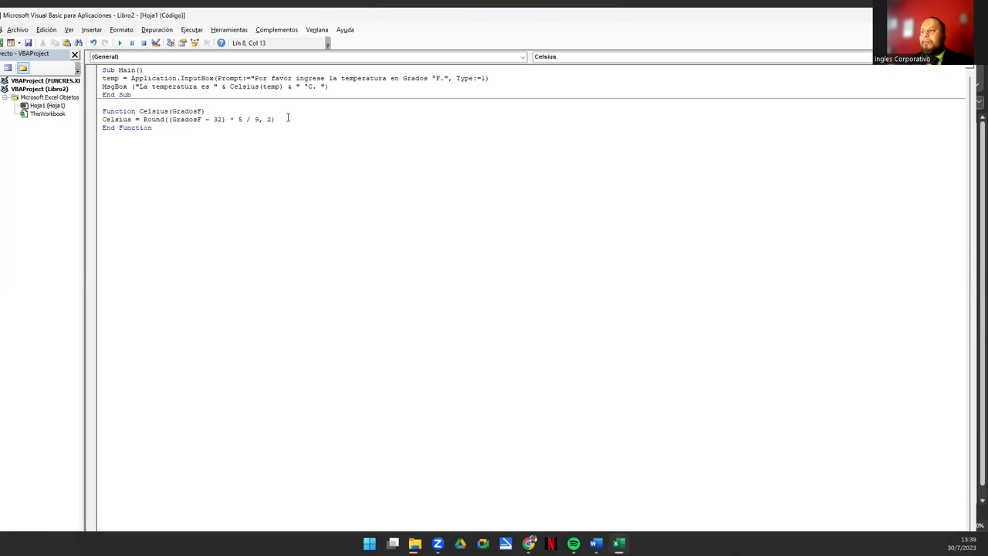
pyautogui.write('.')
pyautogui.moveTo(337, 78); pyautogui.dragTo(337, 86)
pyautogui.click(337, 91)
pyautogui.click(337, 91)
pyautogui.press('Return')
pyautogui.press('Return')
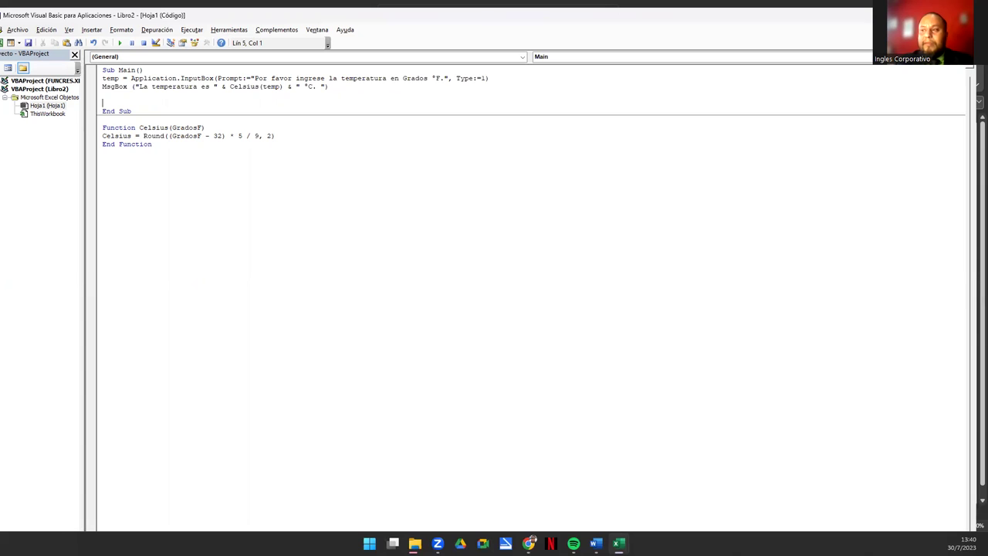
# Step: Add work = "Hola mundo" and a msgbox line showing "Cantidad de letras: " with len(work)
pyautogui.write('work')
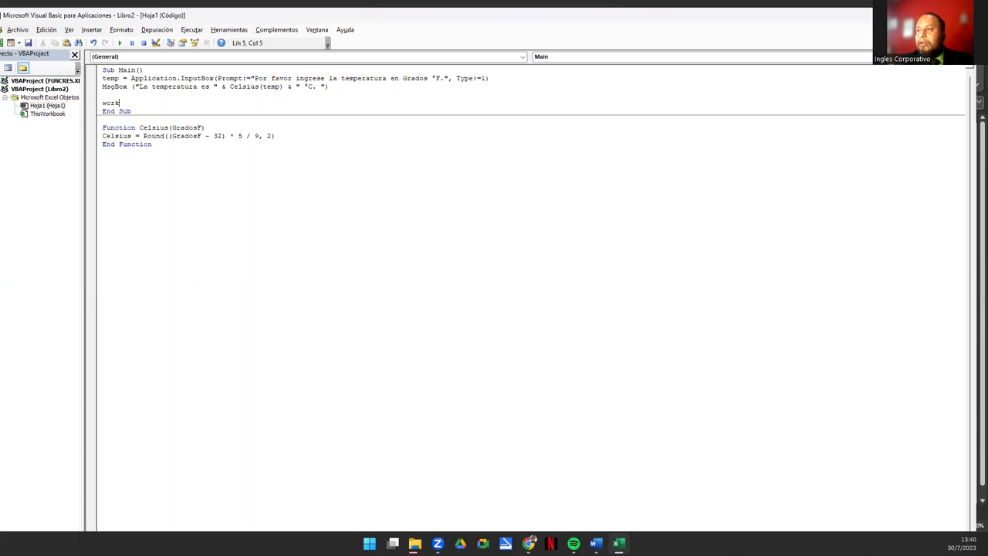
pyautogui.write(' = "')
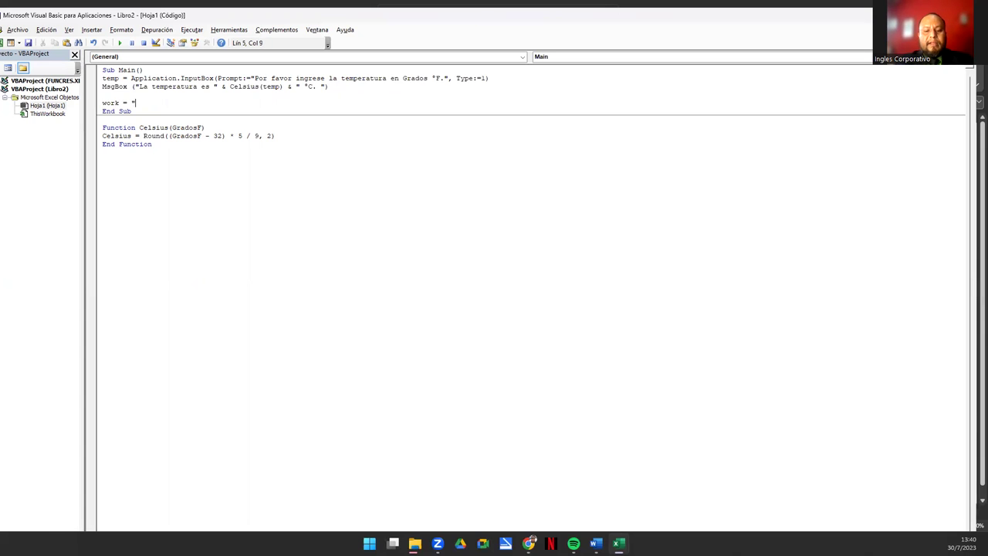
pyautogui.write('Hola mundo"')
pyautogui.press('Return')
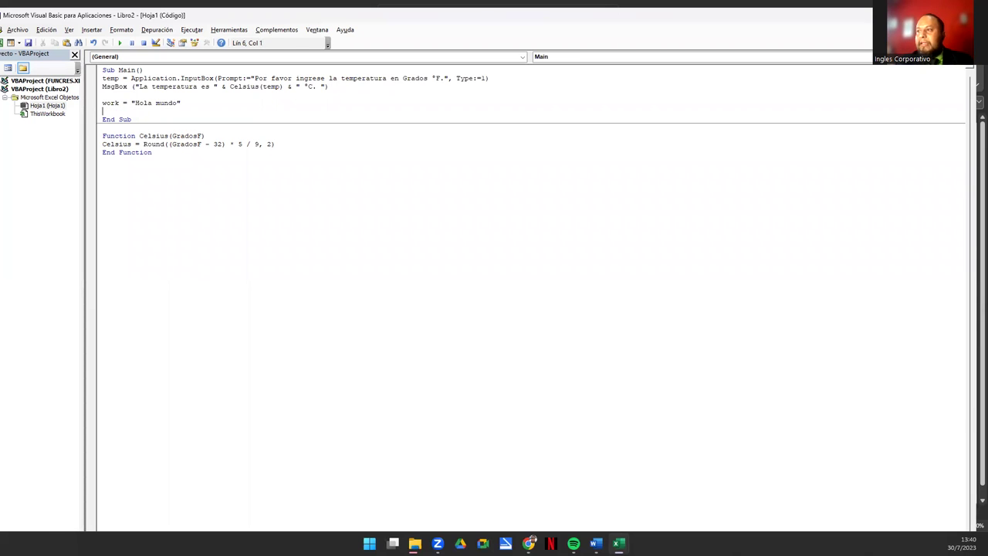
pyautogui.write('msgbox("')
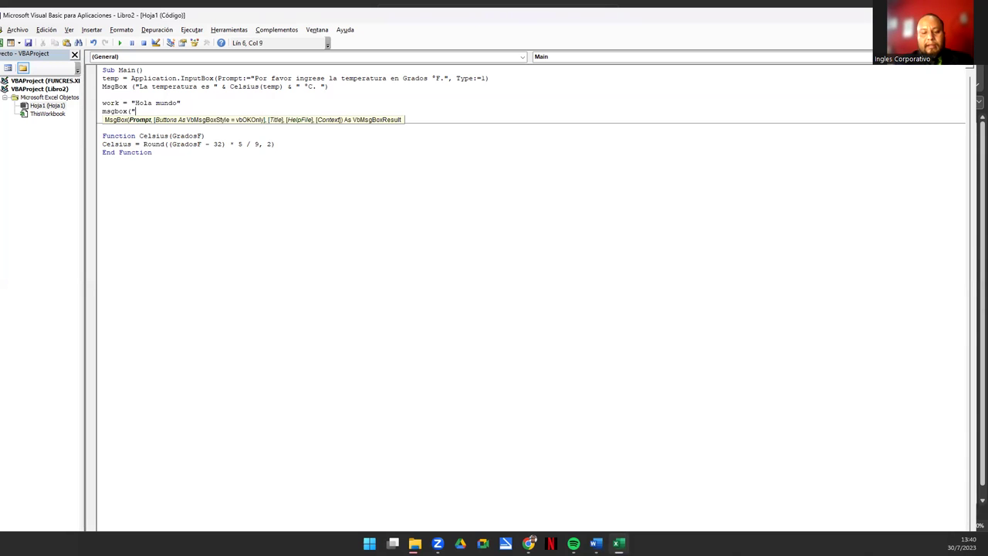
pyautogui.write('Cantidad de letras: "')
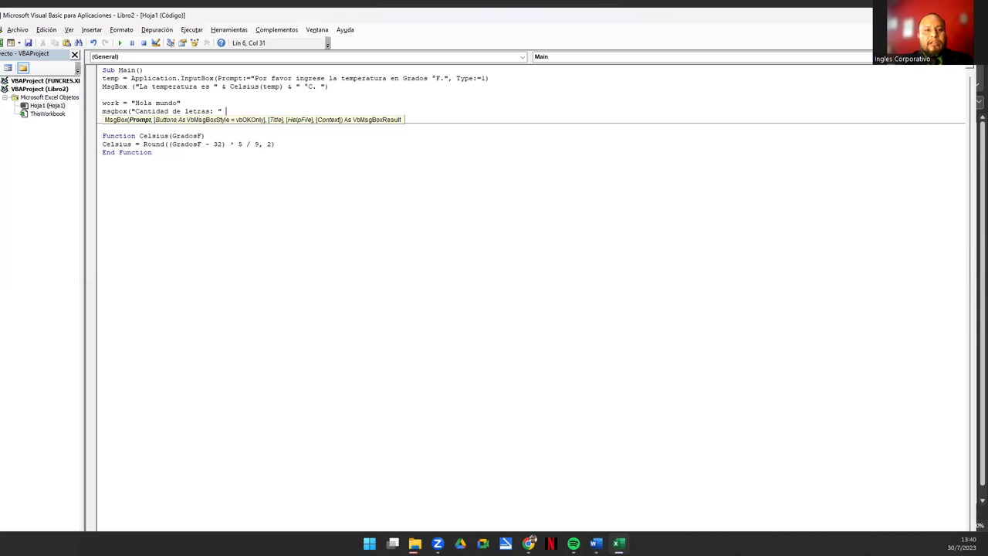
pyautogui.write('l')
pyautogui.write('len.')
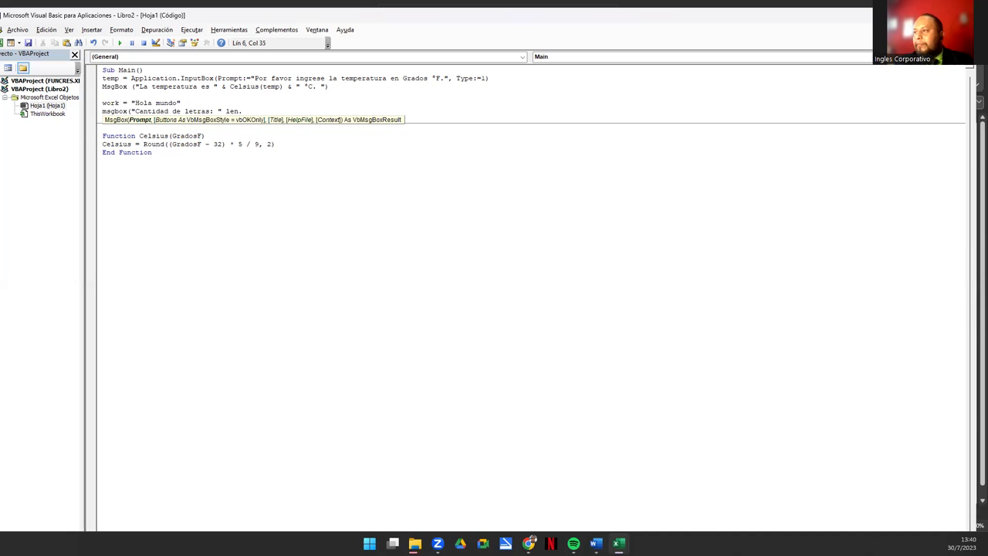
pyautogui.press('BackSpace')
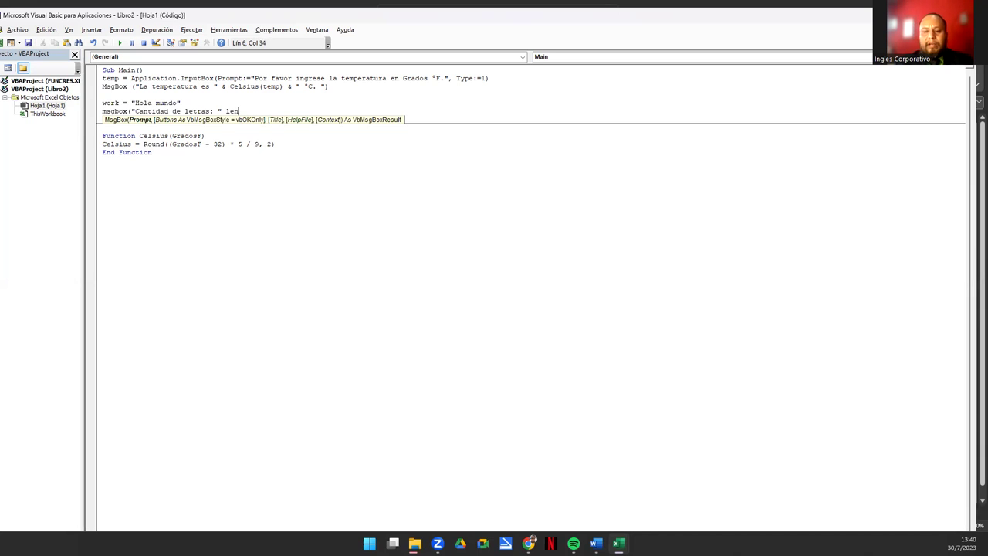
pyautogui.write('(work')
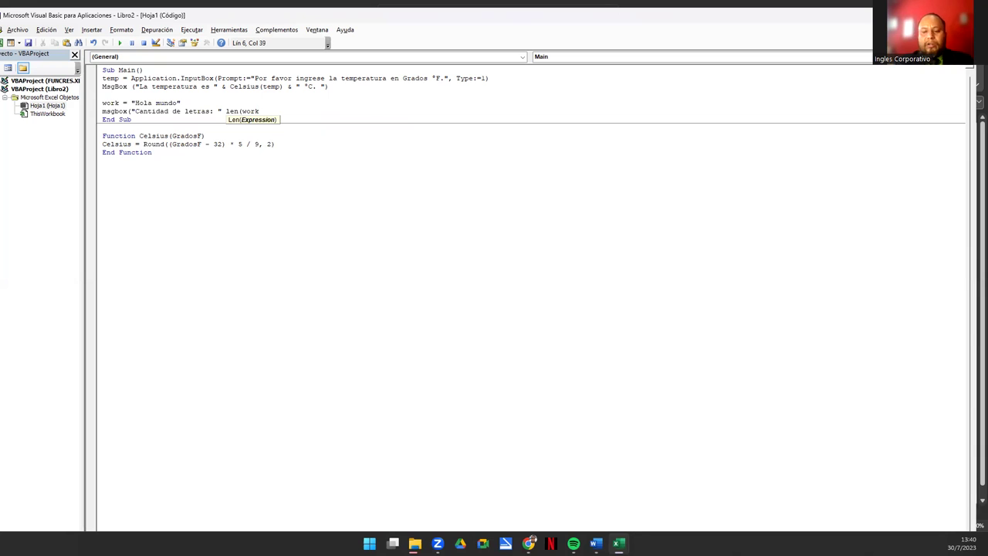
pyautogui.write(')')
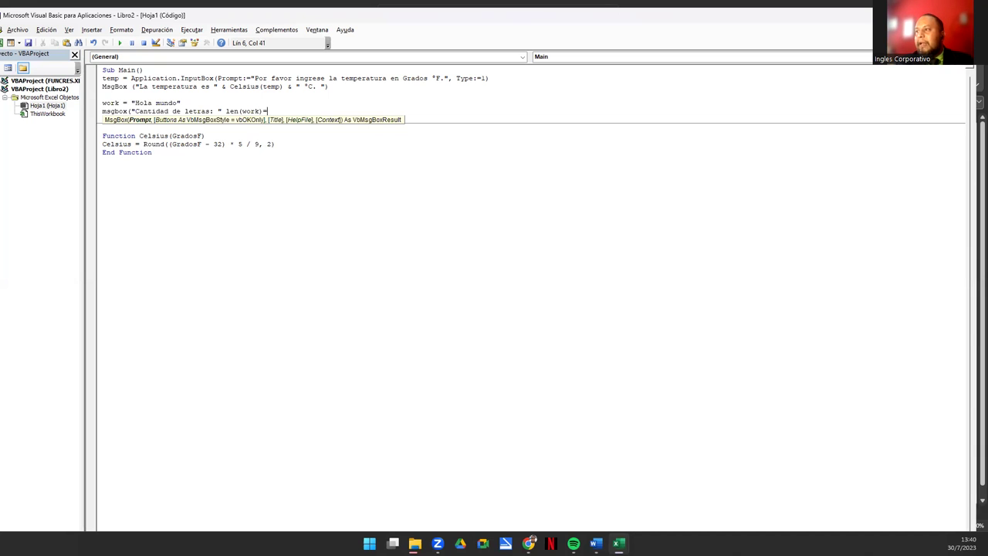
pyautogui.write(')')
pyautogui.press('Return')
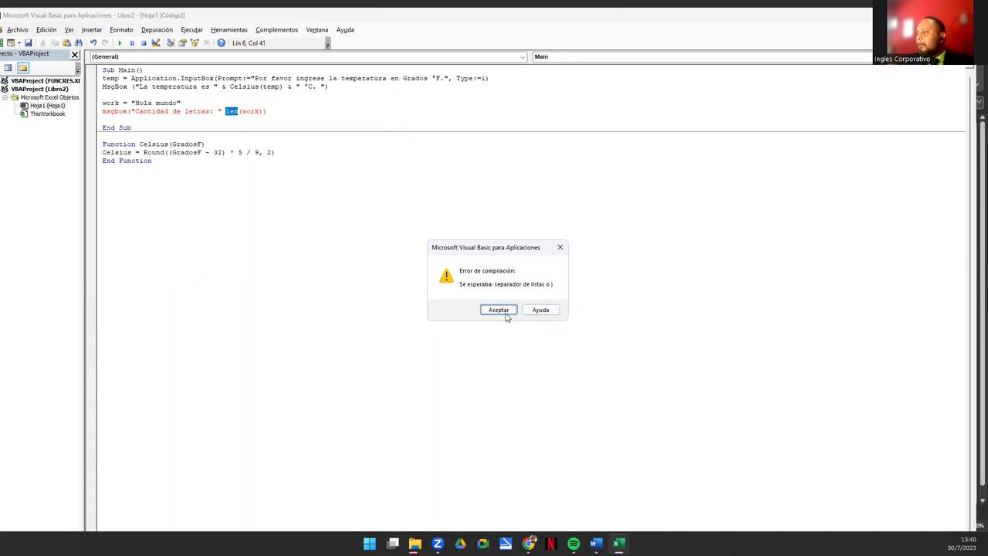
# Step: Insert a comma before Len(work) on the letter-count line, which raises another compile error
pyautogui.click(506, 312)
pyautogui.click(226, 112)
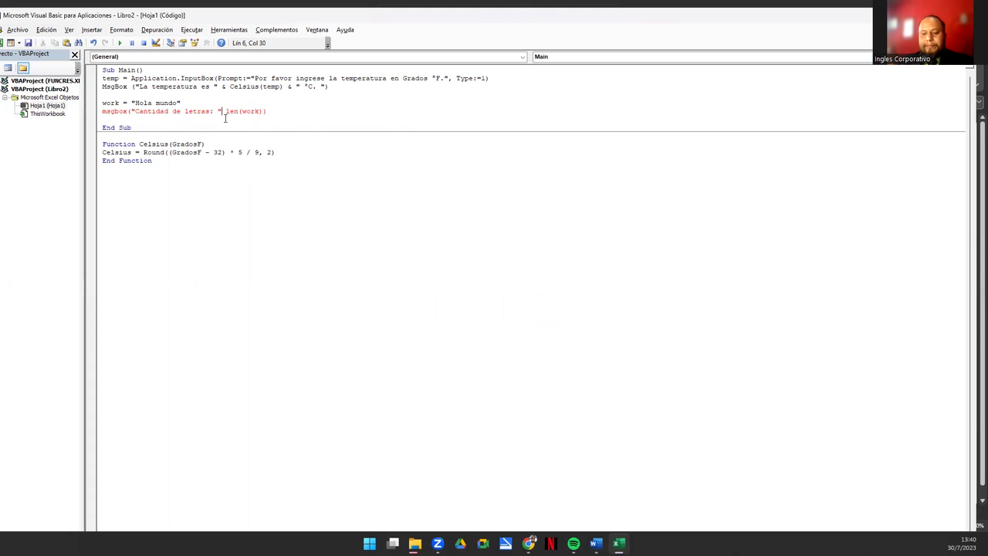
pyautogui.write(',')
pyautogui.click(229, 101)
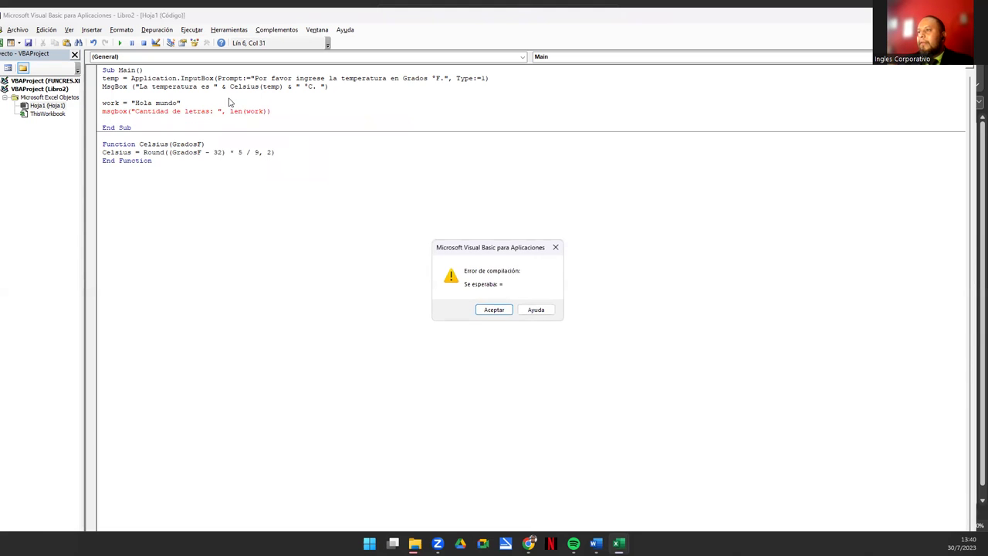
pyautogui.click(500, 309)
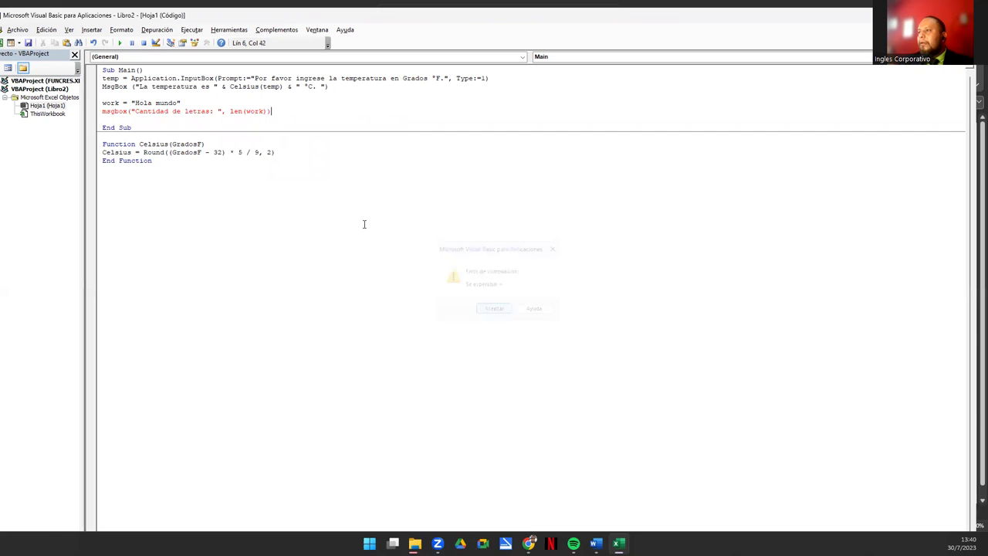
# Step: Replace the comma with & so the line reads MsgBox ("Cantidad de letras: " & Len(work))
pyautogui.click(268, 111)
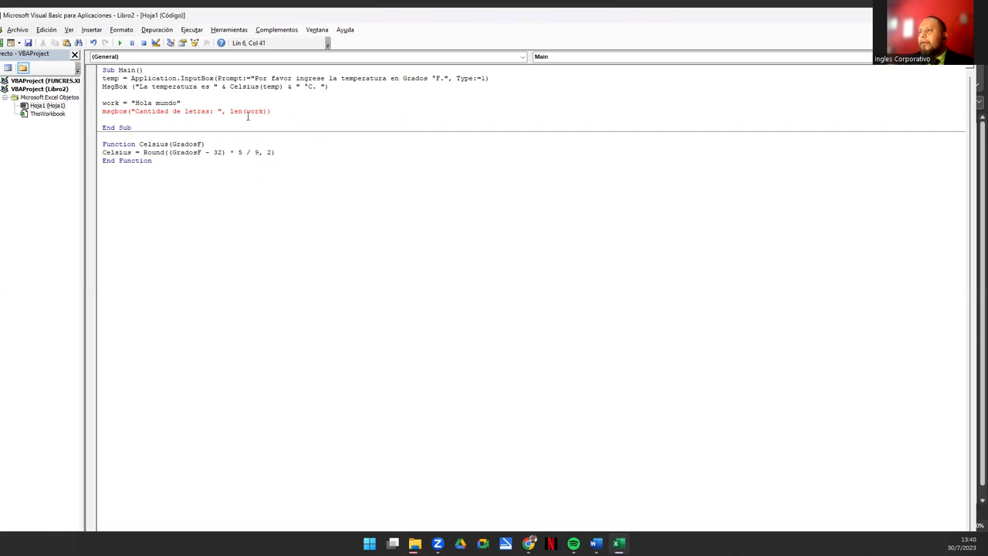
pyautogui.keyDown('shift'); pyautogui.click(223, 114); pyautogui.keyUp('shift')
pyautogui.click(225, 114)
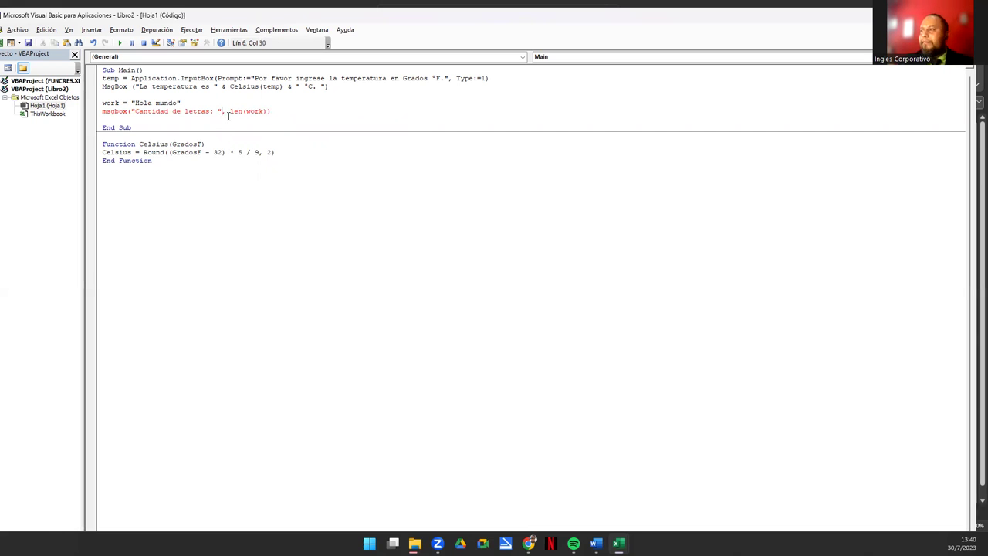
pyautogui.press('Delete')
pyautogui.write('&')
pyautogui.press('Down')
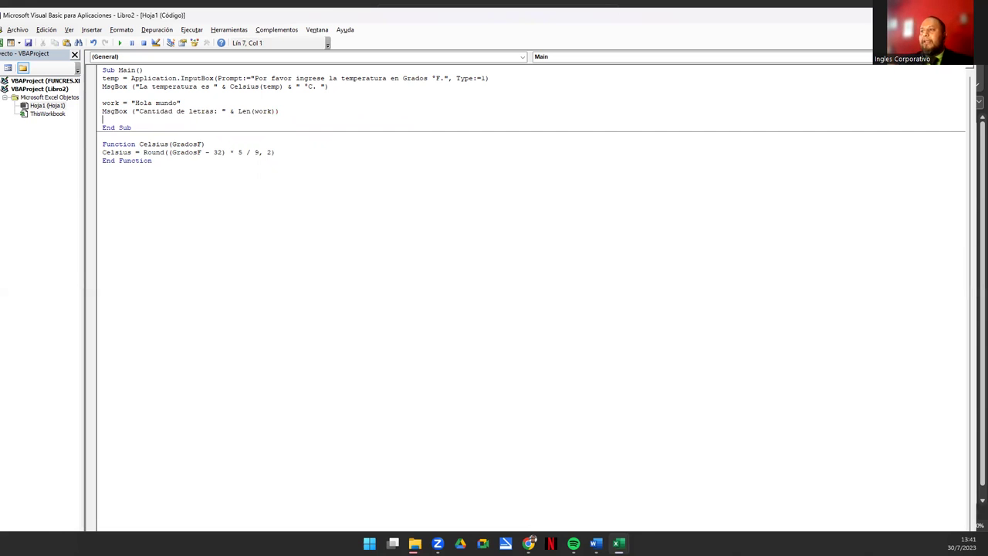
# Step: Run Main with 15 °F and confirm 10 letters for 'Hola mundo', including the space
pyautogui.press('F5')
pyautogui.write('150')
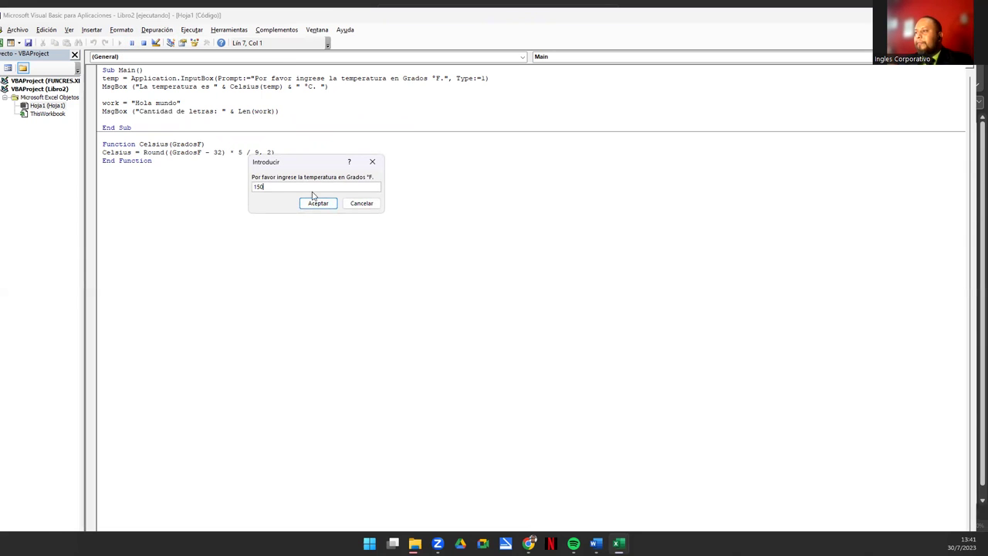
pyautogui.click(316, 203)
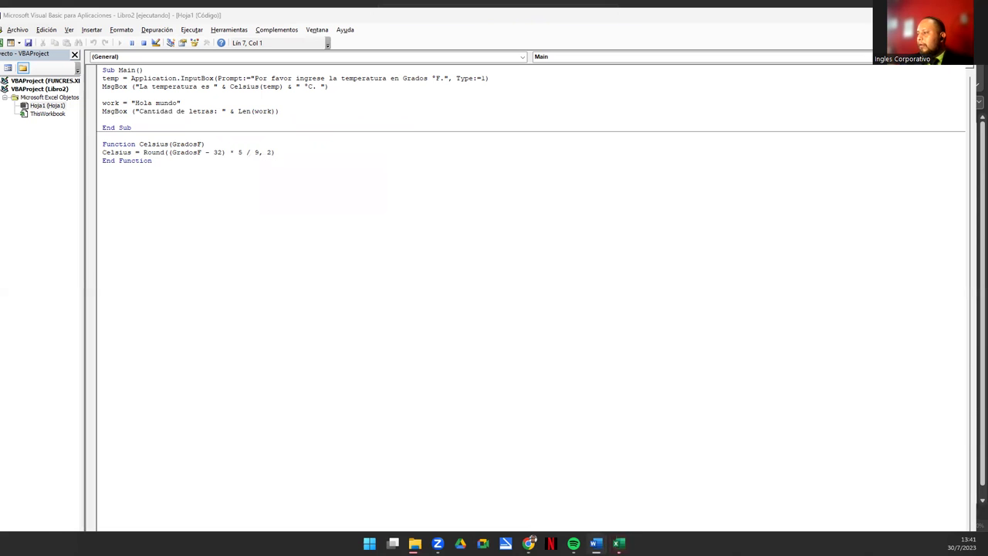
pyautogui.moveTo(617, 543)
pyautogui.click(646, 494)
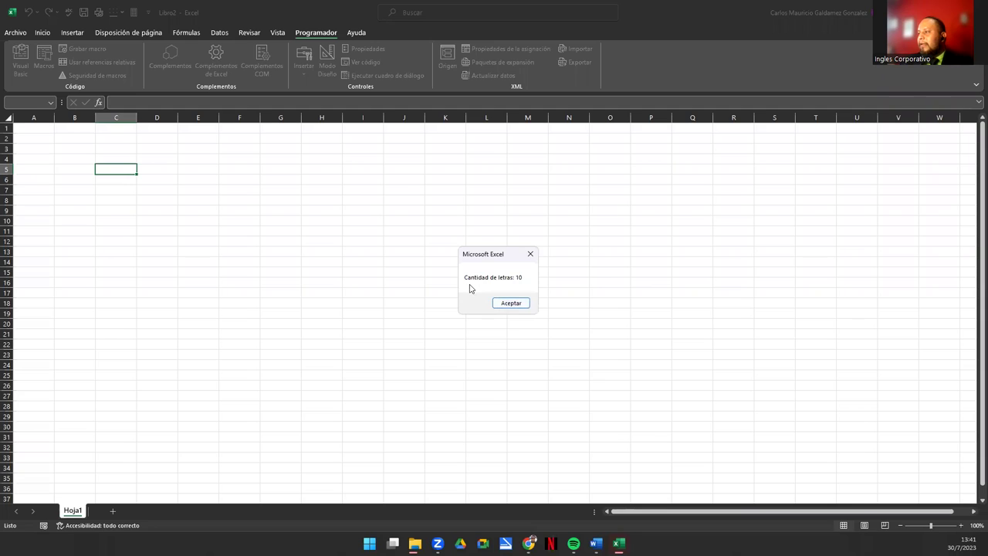
pyautogui.click(511, 304)
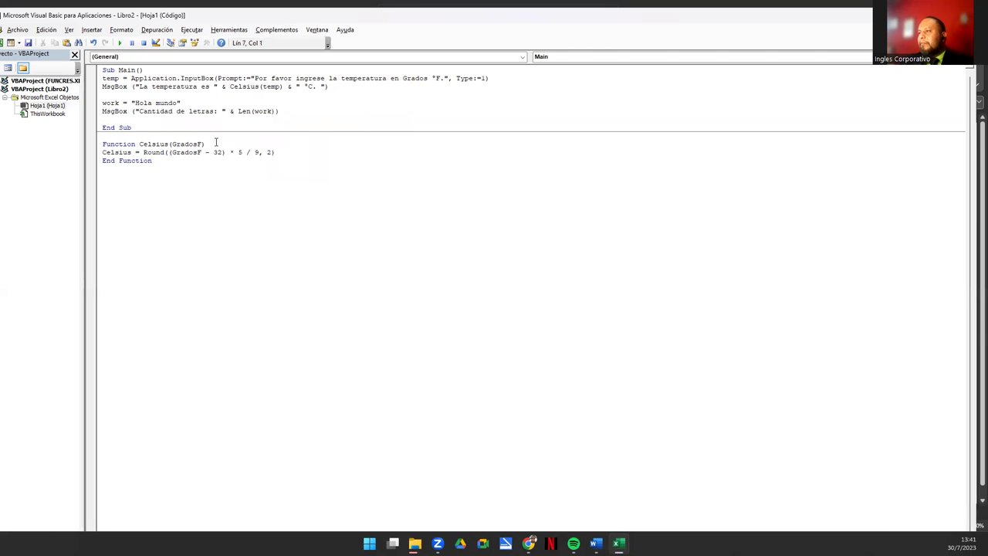
pyautogui.moveTo(136, 103); pyautogui.dragTo(144, 104)
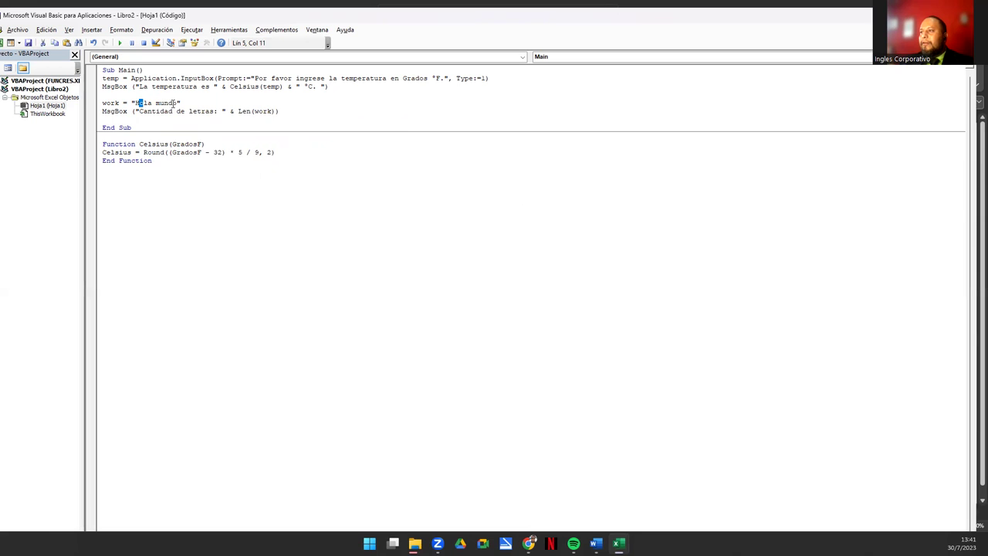
pyautogui.click(152, 102)
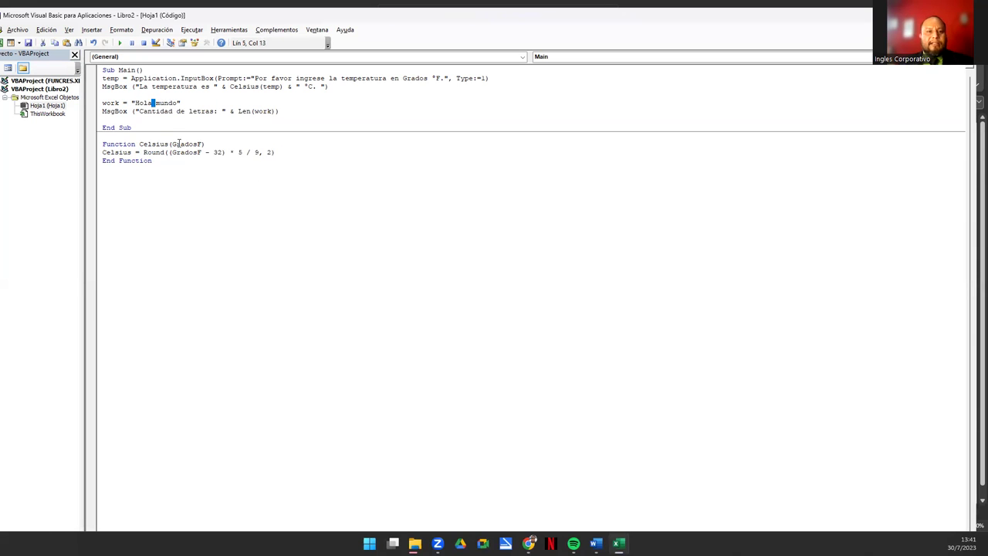